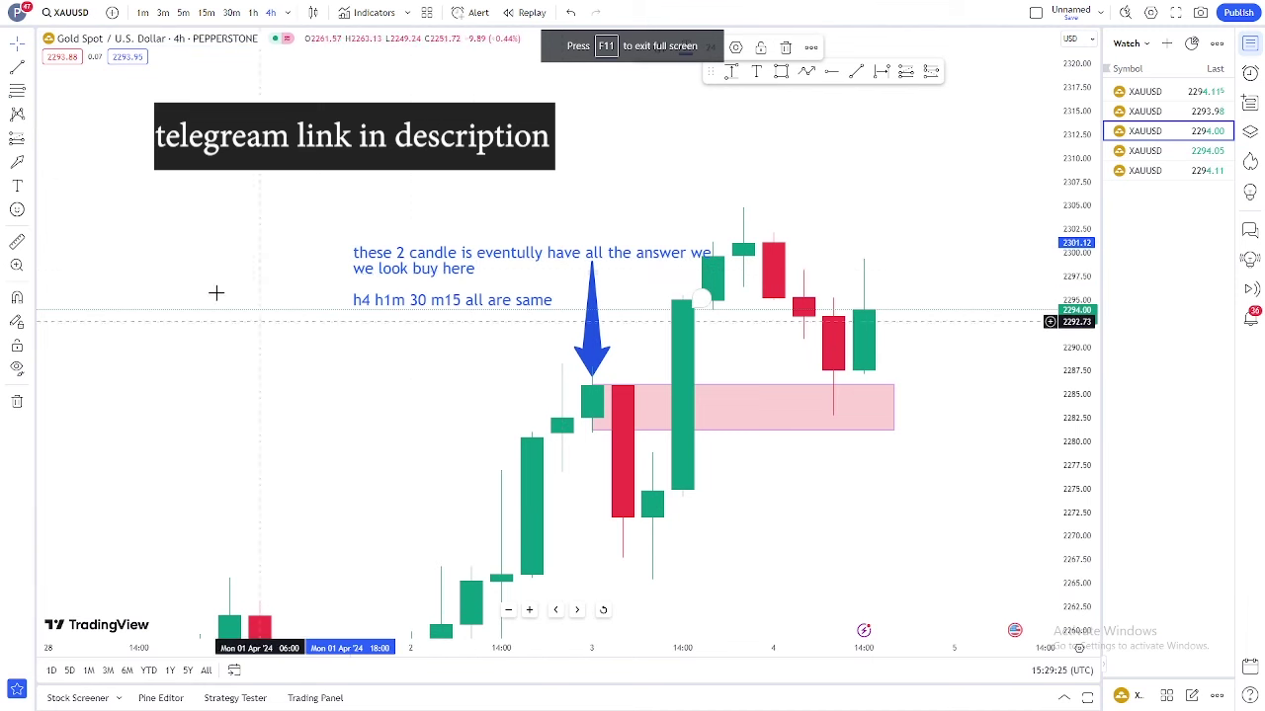
# Clear the old drawings and draw three pink zones between about 2267 and 2288 on the 4h chart.
pyautogui.click(17, 402)
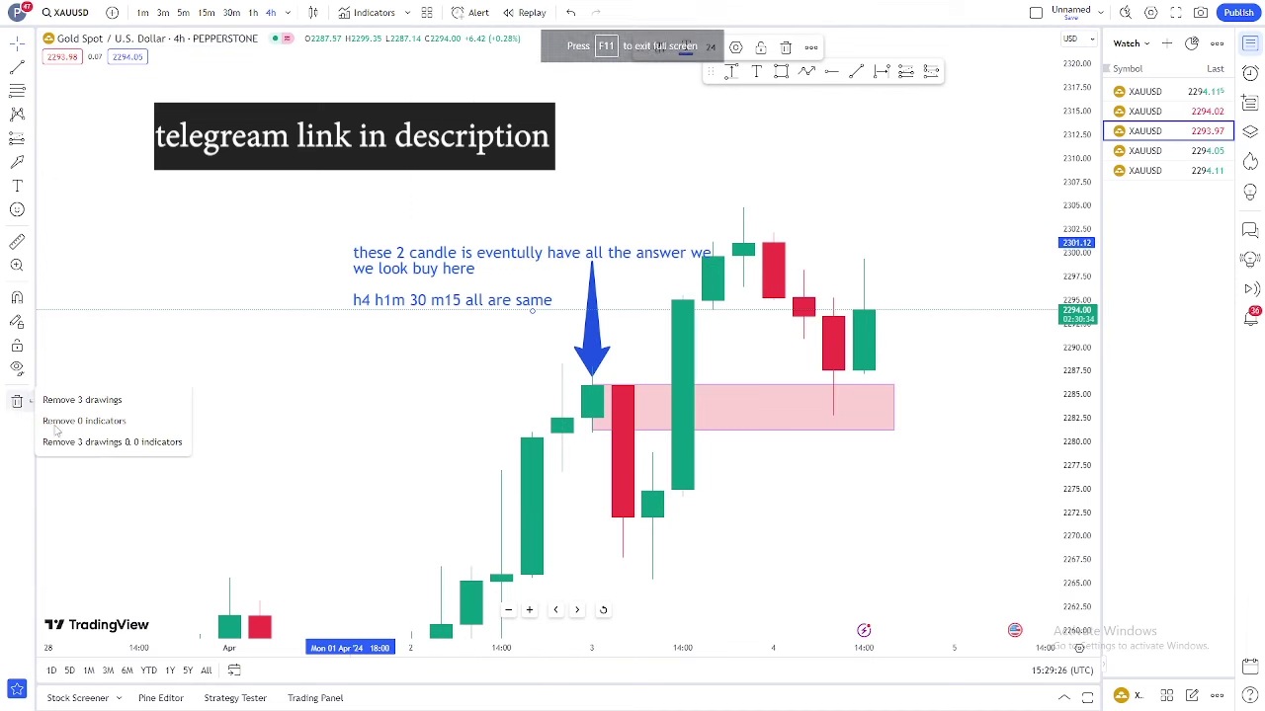
pyautogui.click(131, 442)
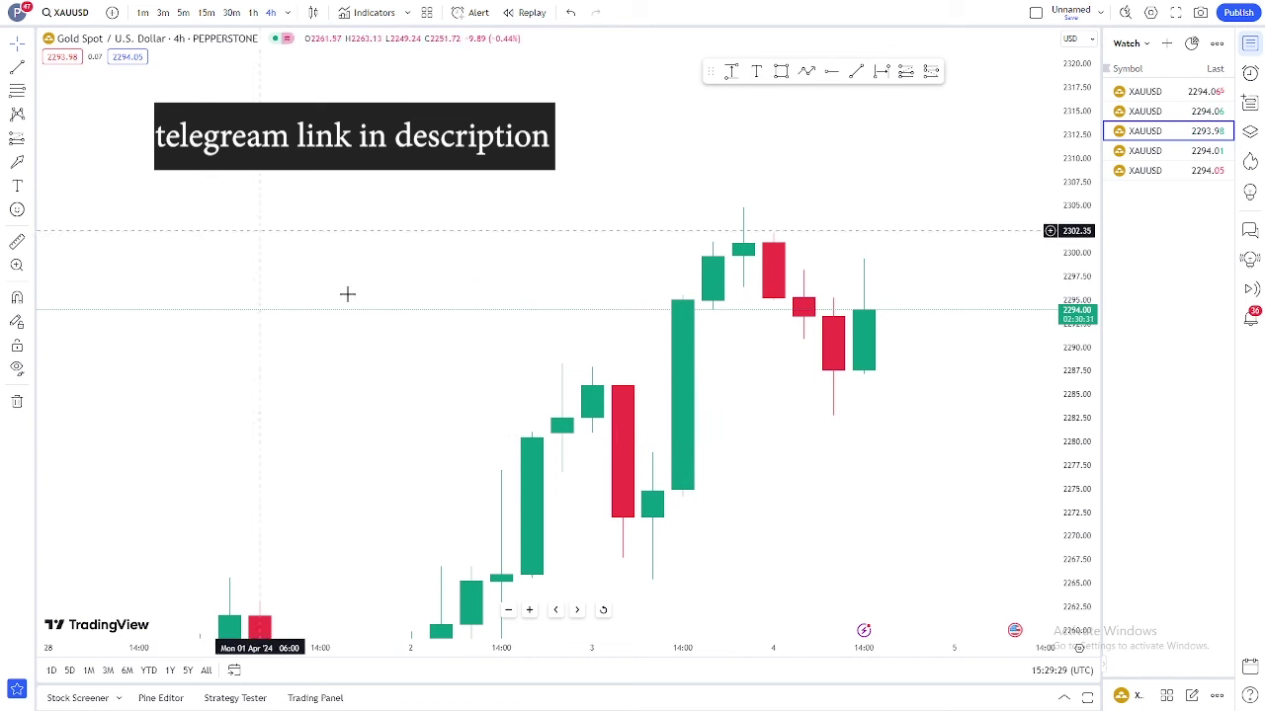
pyautogui.click(781, 71)
pyautogui.moveTo(589, 368)
pyautogui.mouseDown()
pyautogui.moveTo(663, 429)
pyautogui.moveTo(713, 430)
pyautogui.mouseUp()
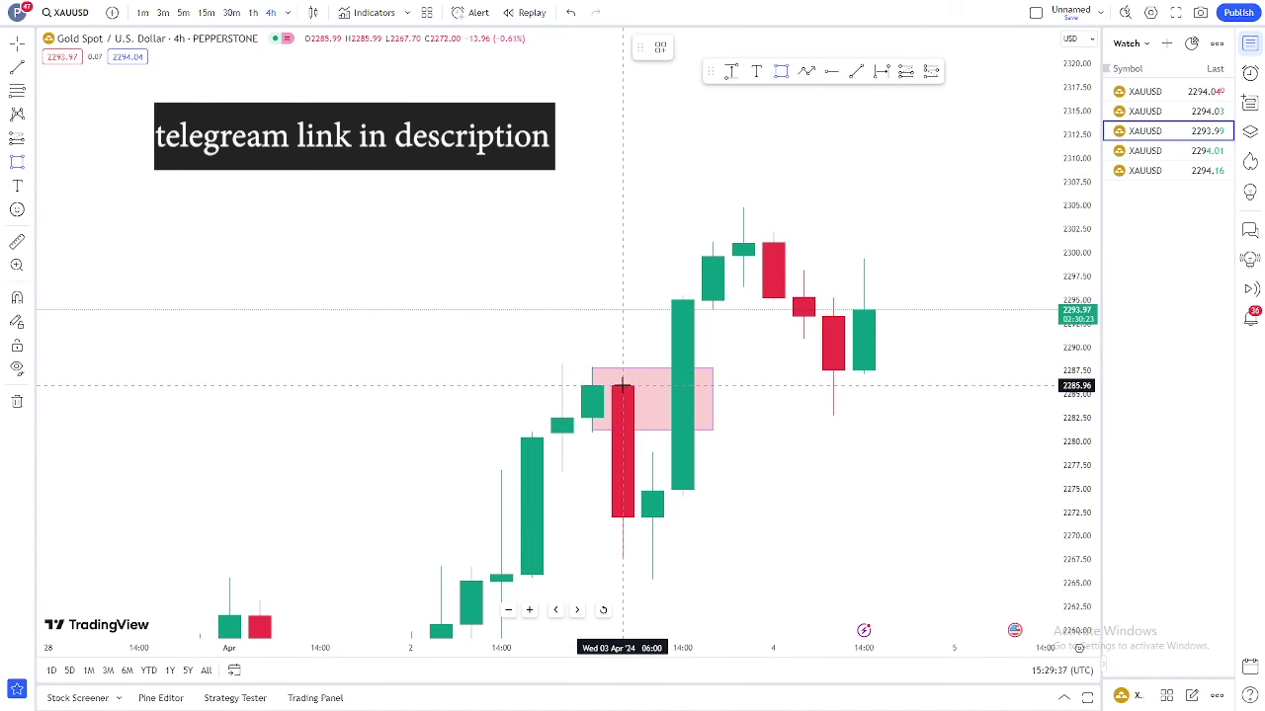
pyautogui.moveTo(623, 385)
pyautogui.mouseDown()
pyautogui.moveTo(844, 551)
pyautogui.moveTo(893, 560)
pyautogui.mouseUp()
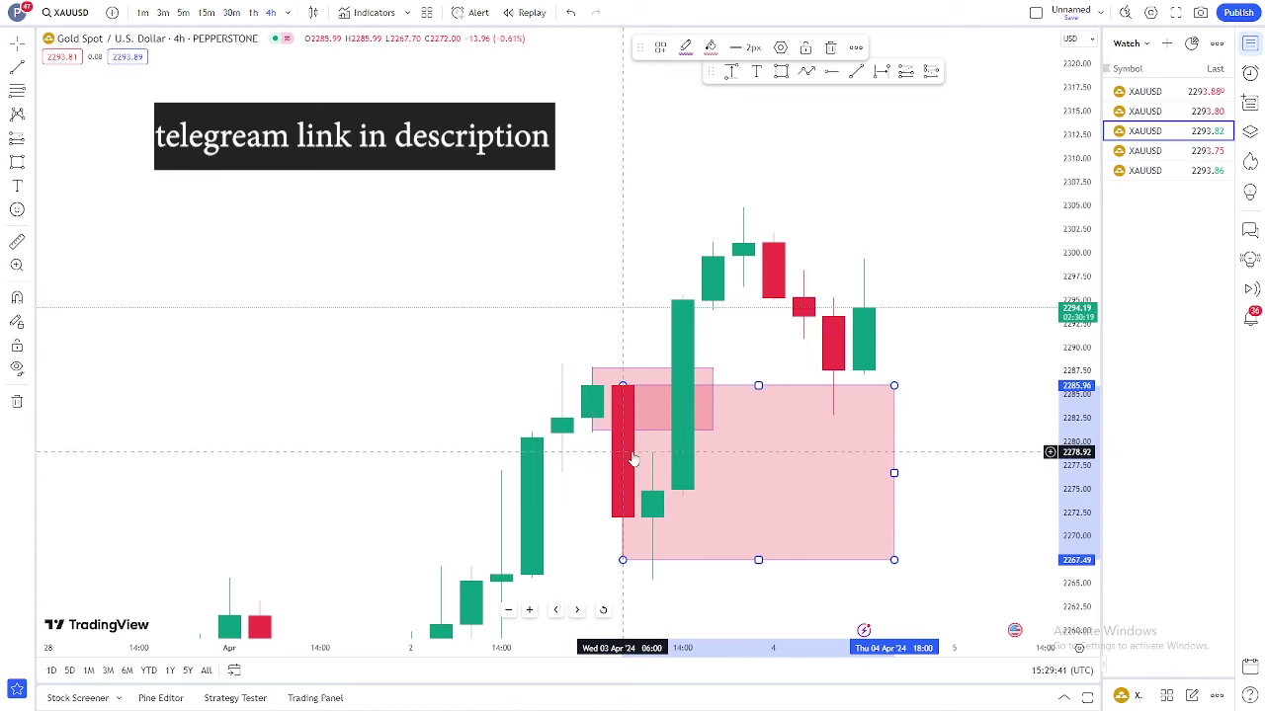
pyautogui.click(17, 162)
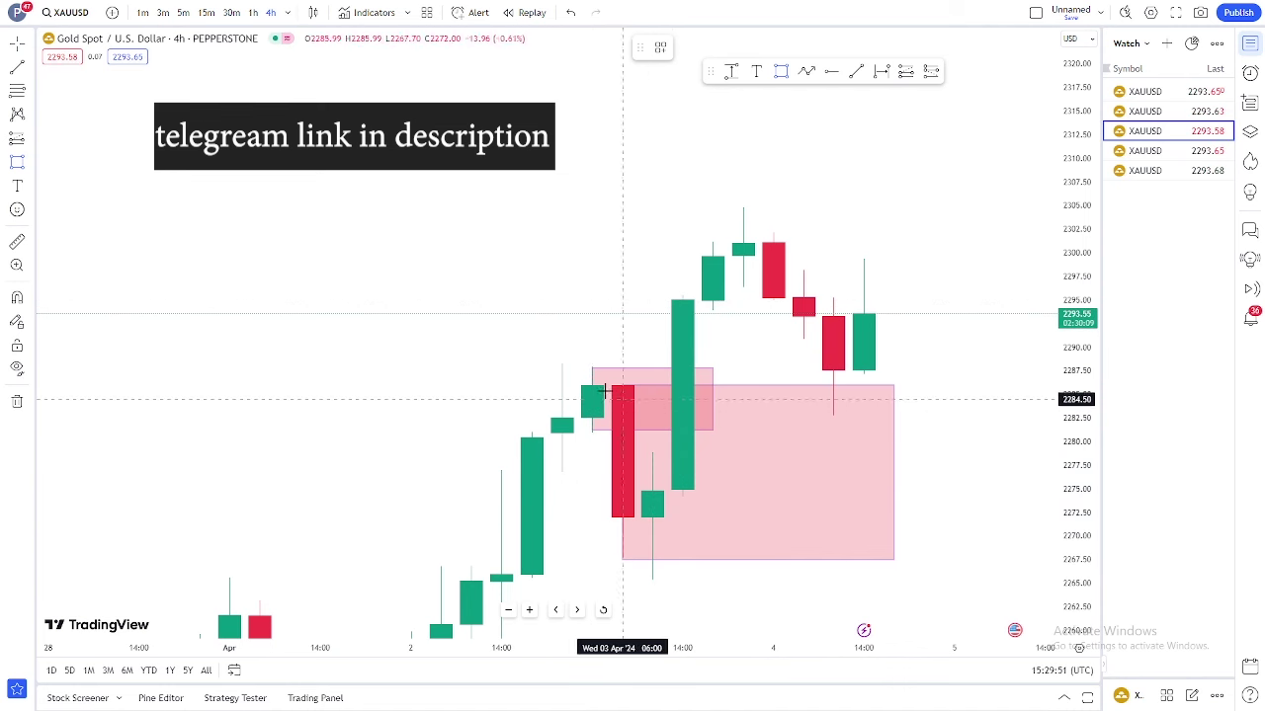
pyautogui.moveTo(857, 422); pyautogui.dragTo(893, 422)
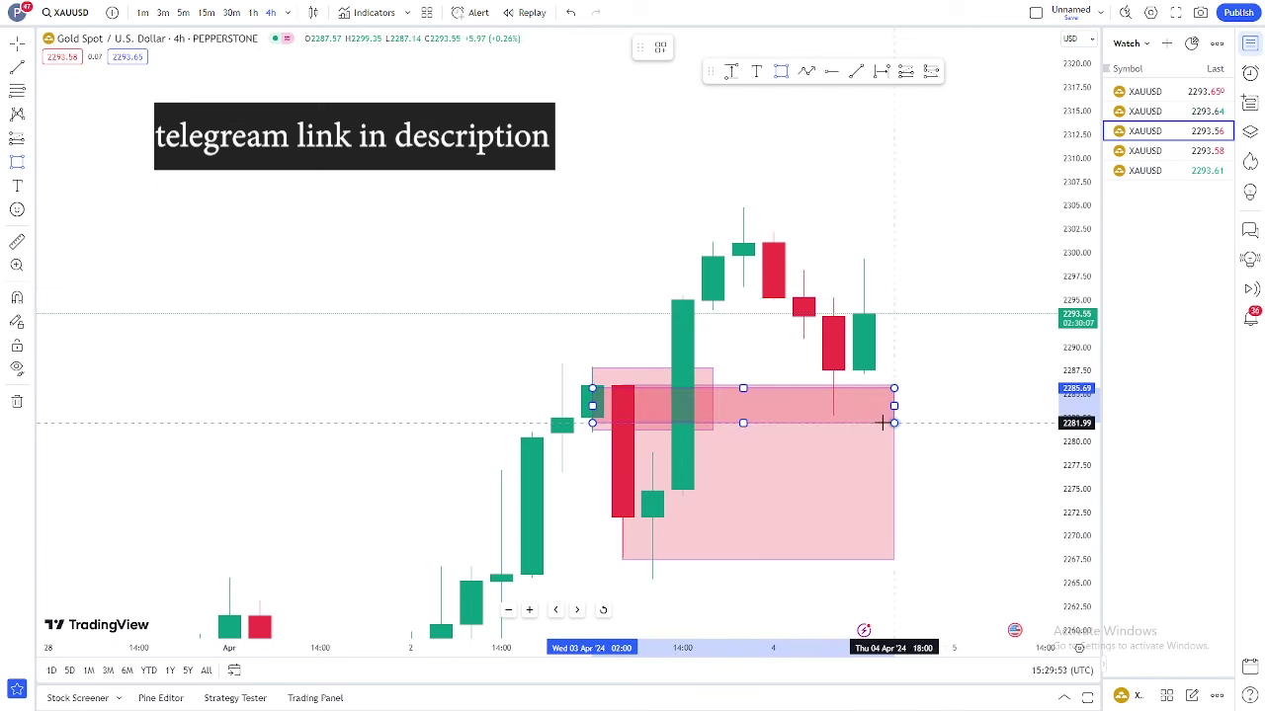
# Check the 1h and 30m charts, draw a zone from about 2282 to 2288, then switch to 15m.
pyautogui.click(251, 13)
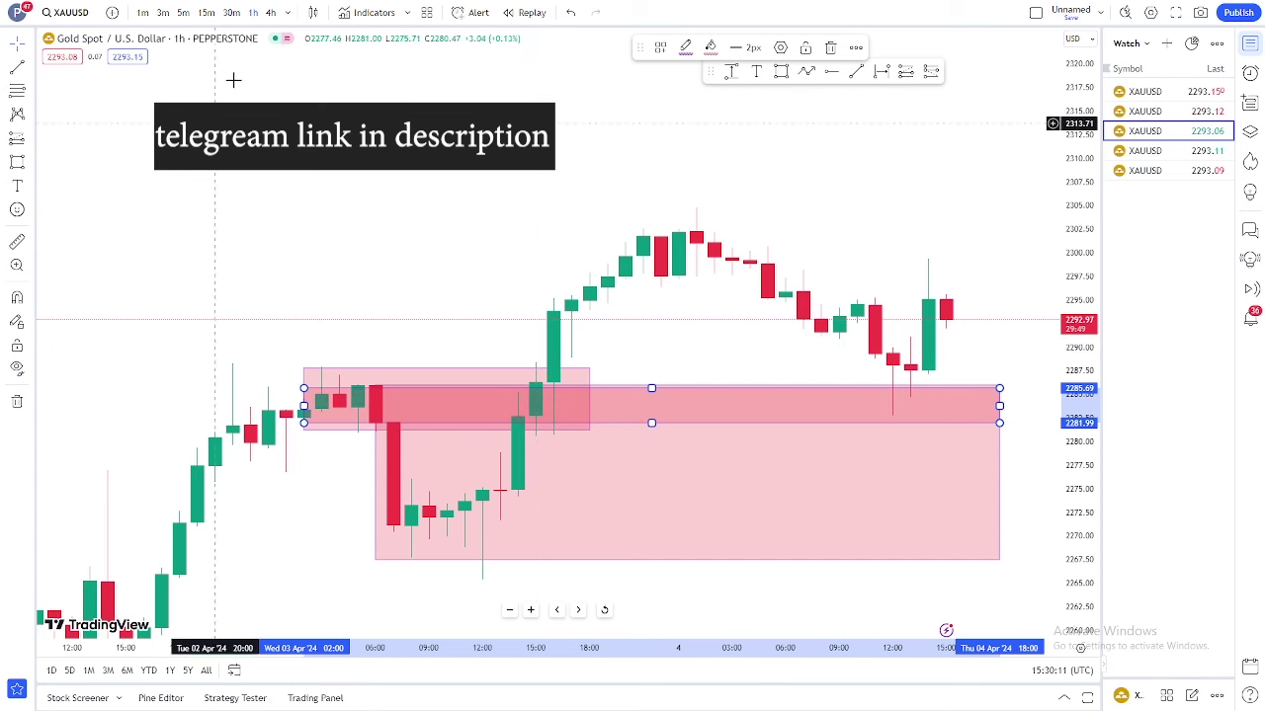
pyautogui.click(233, 16)
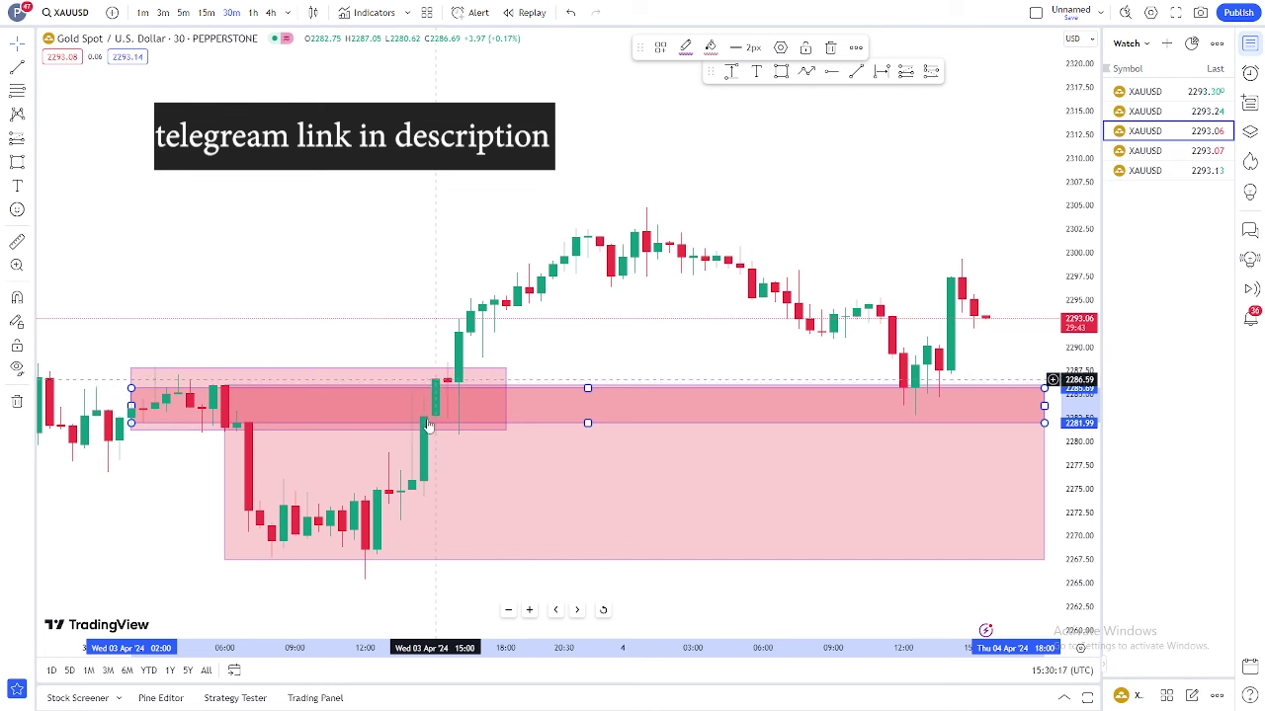
pyautogui.click(17, 162)
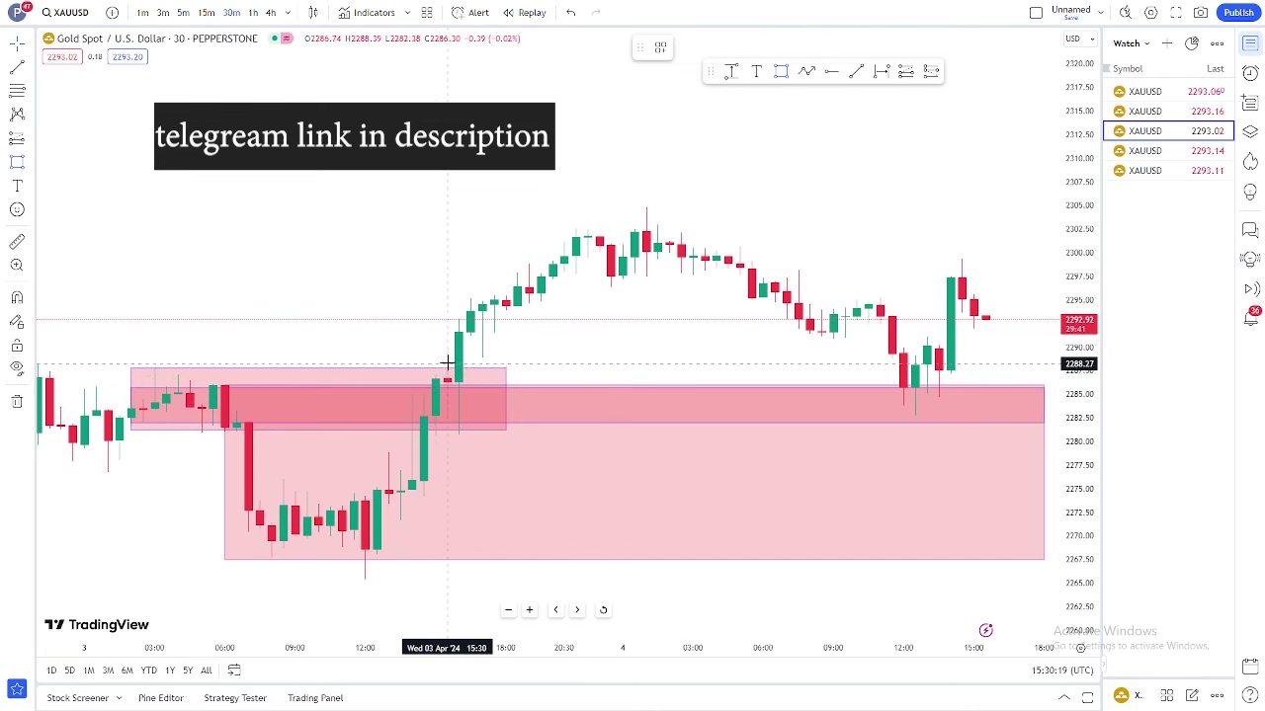
pyautogui.moveTo(447, 364)
pyautogui.mouseDown()
pyautogui.moveTo(974, 472)
pyautogui.moveTo(985, 423)
pyautogui.mouseUp()
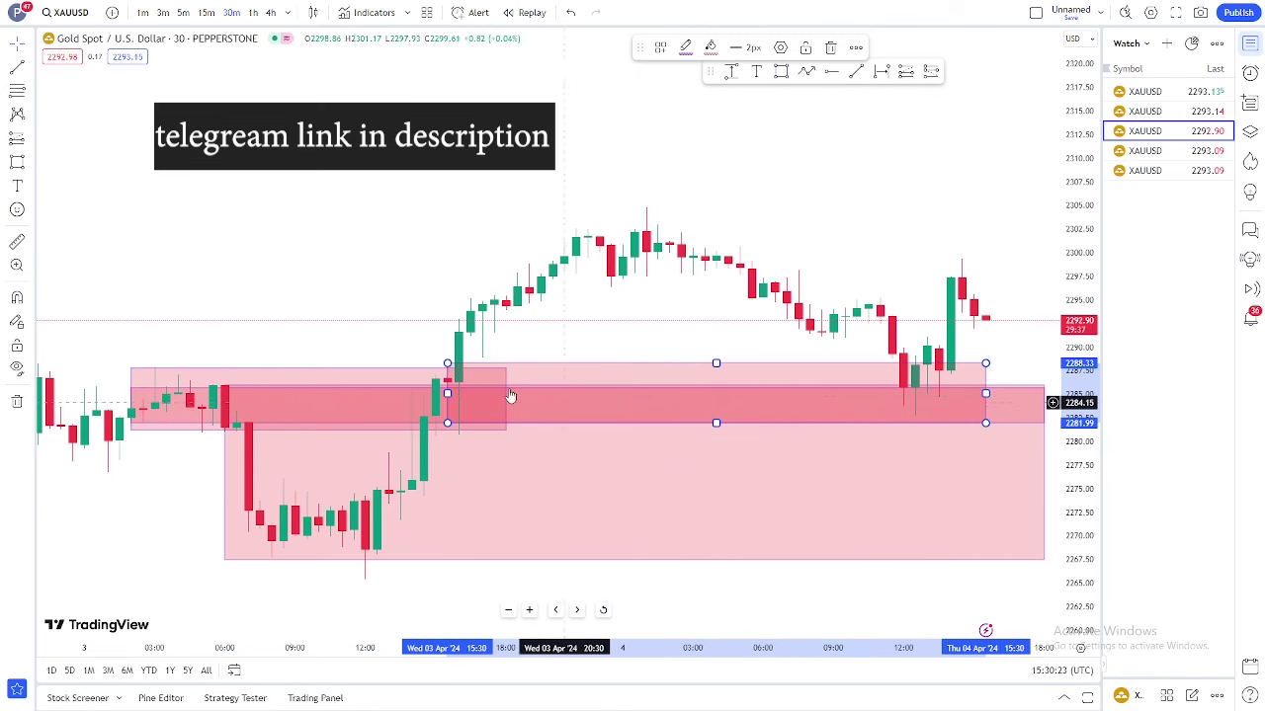
pyautogui.click(206, 12)
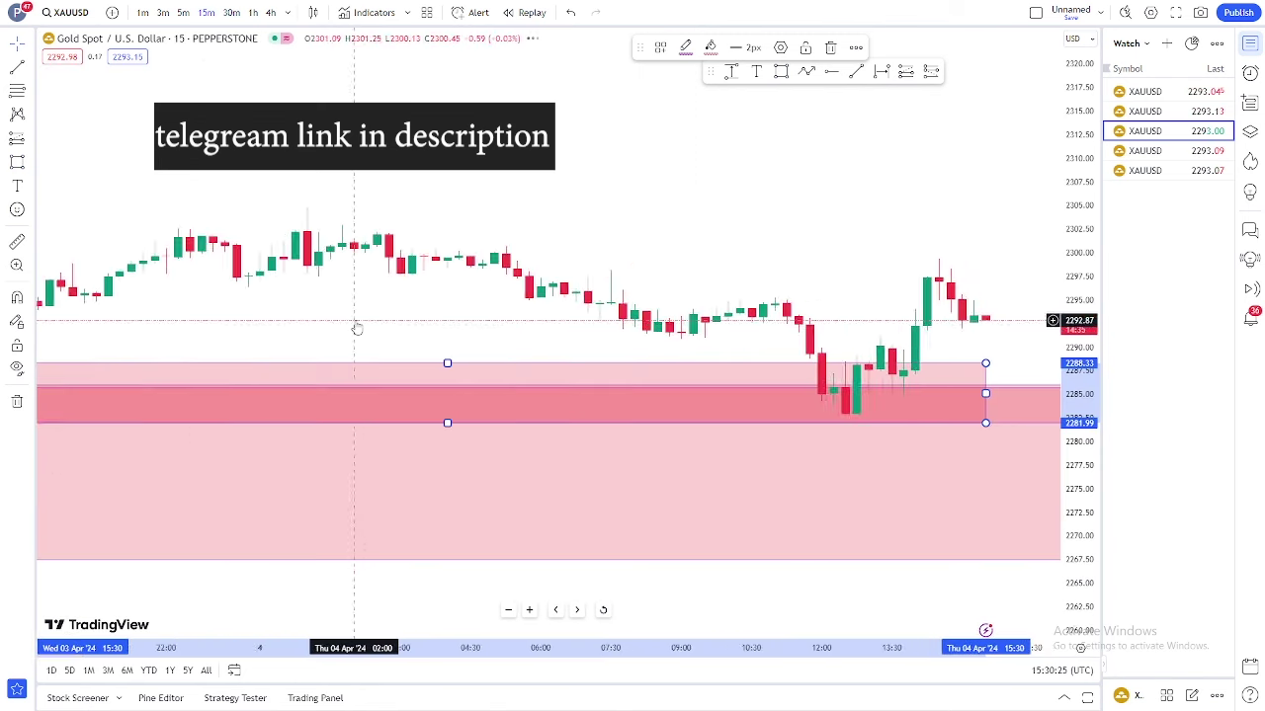
# Zoom out the 15-minute chart and shift it to earlier candles to review the zones.
pyautogui.scroll(-3, 356, 329)
pyautogui.moveTo(597, 327); pyautogui.dragTo(569, 390)
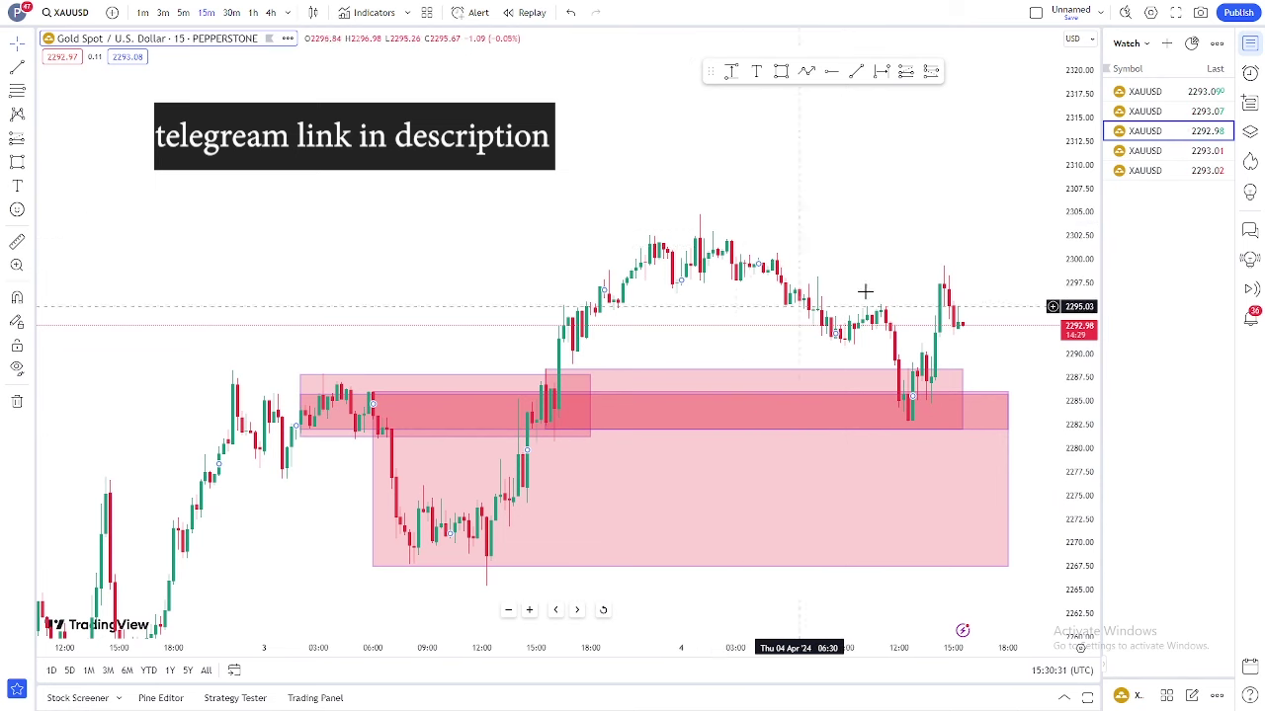
pyautogui.moveTo(607, 308); pyautogui.dragTo(532, 308)
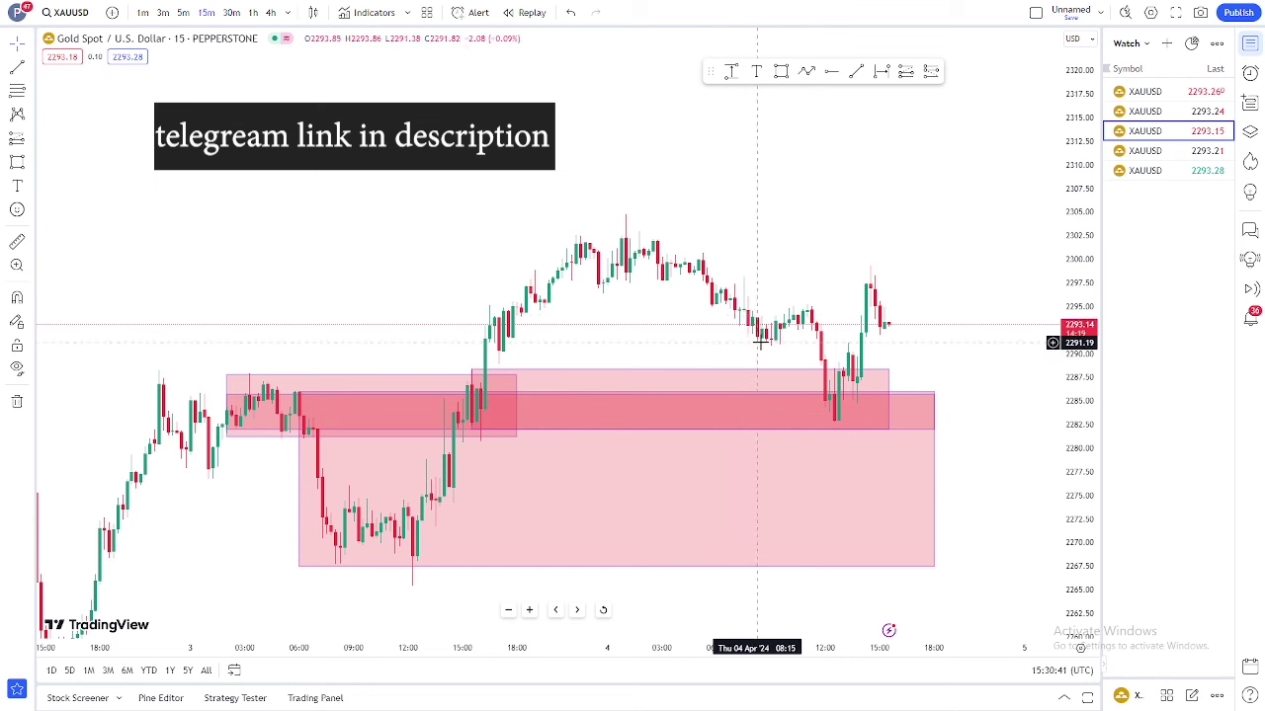
pyautogui.click(829, 397)
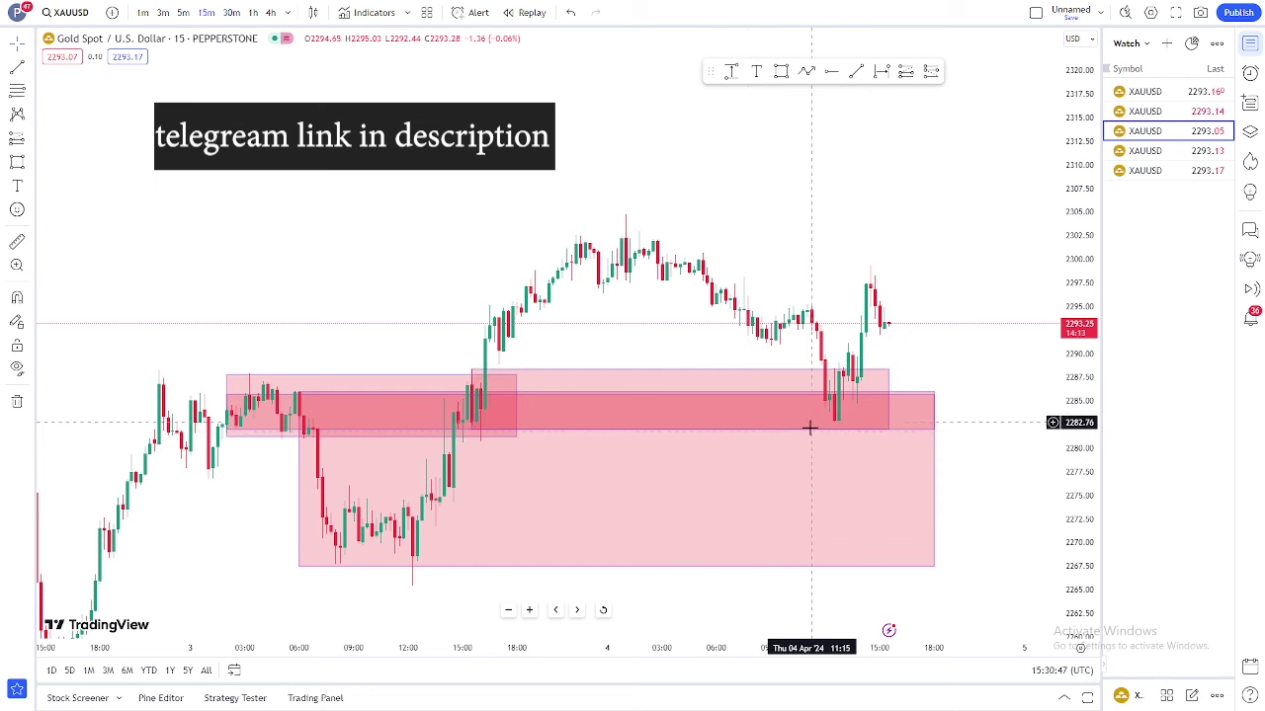
pyautogui.click(301, 81)
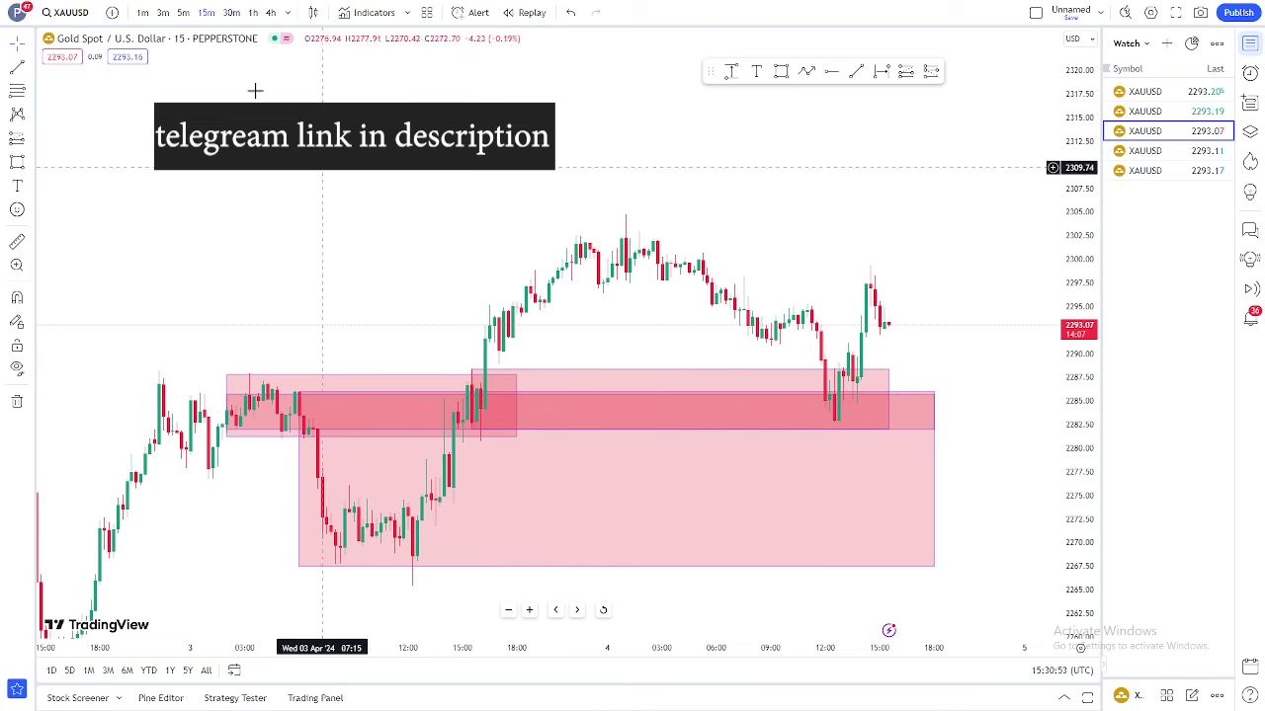
# On 5-minute candles, draw a thin zone from about 2283 to 2286.
pyautogui.click(183, 12)
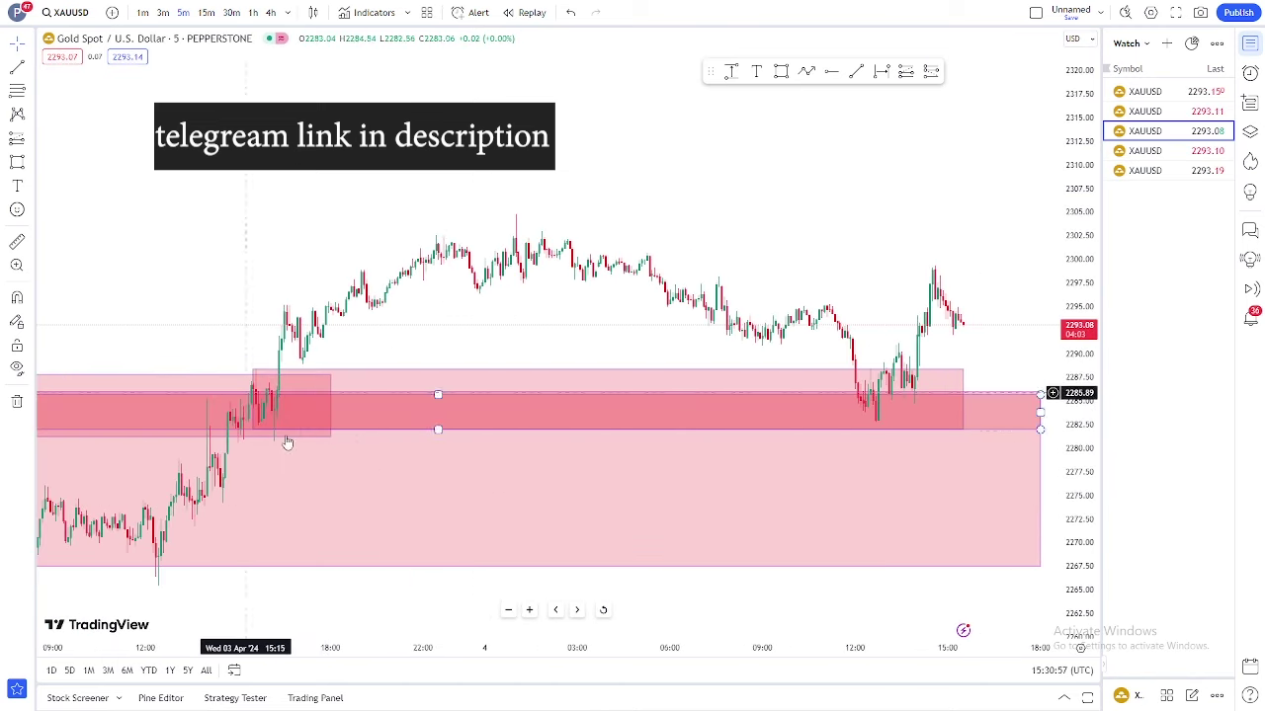
pyautogui.hotkey('alt', 'shift', 'r')
pyautogui.moveTo(271, 392); pyautogui.dragTo(911, 420)
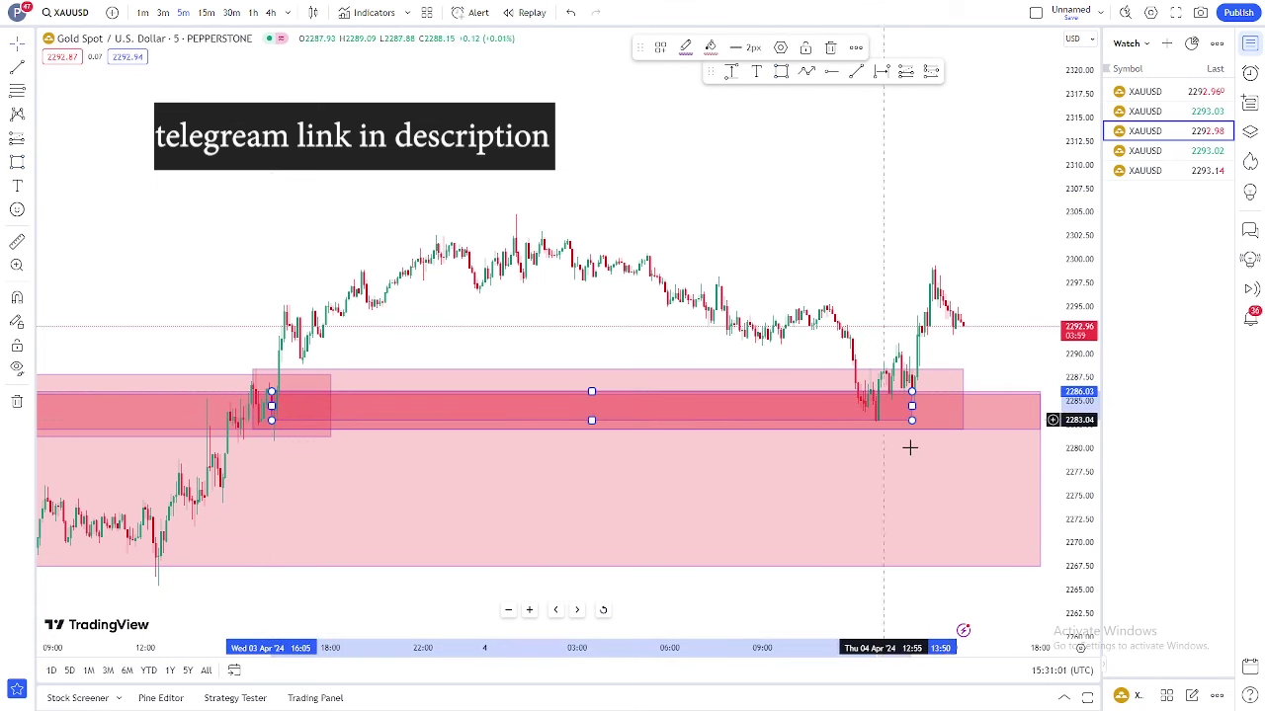
# Show price as a line chart and mark a flat level at about 2284.6.
pyautogui.scroll(5, 994, 325)
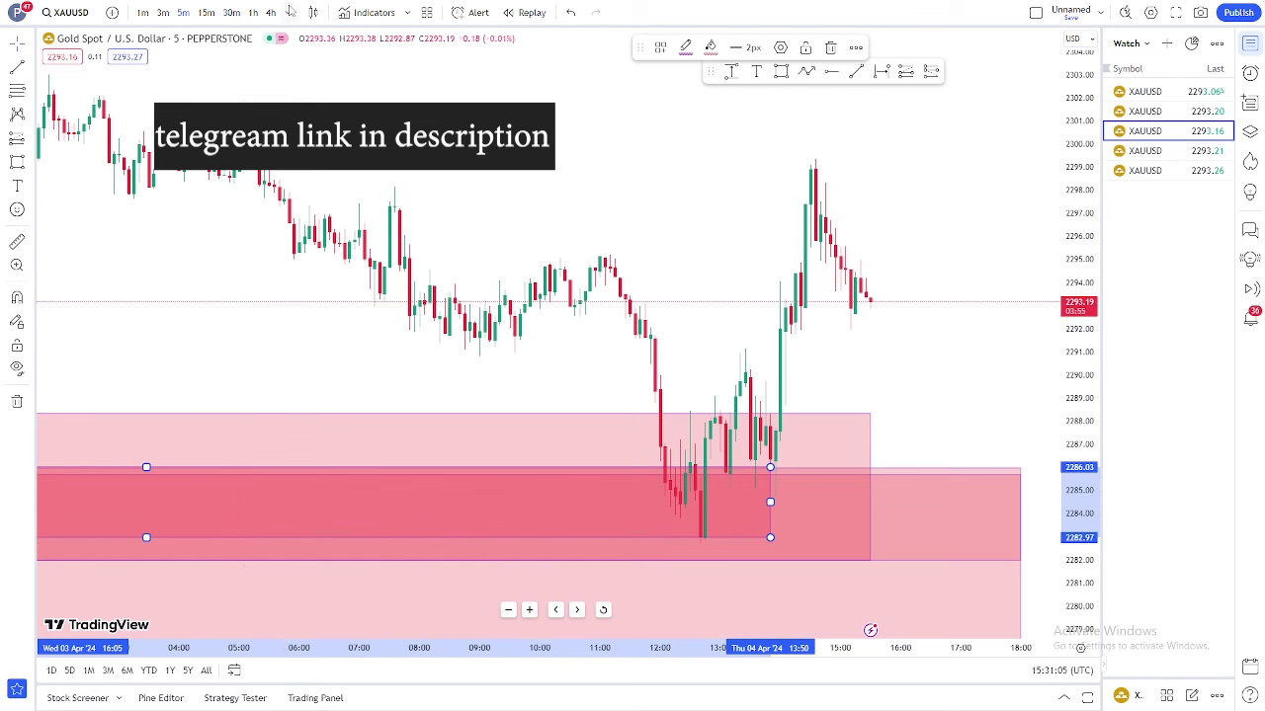
pyautogui.click(313, 12)
pyautogui.click(340, 157)
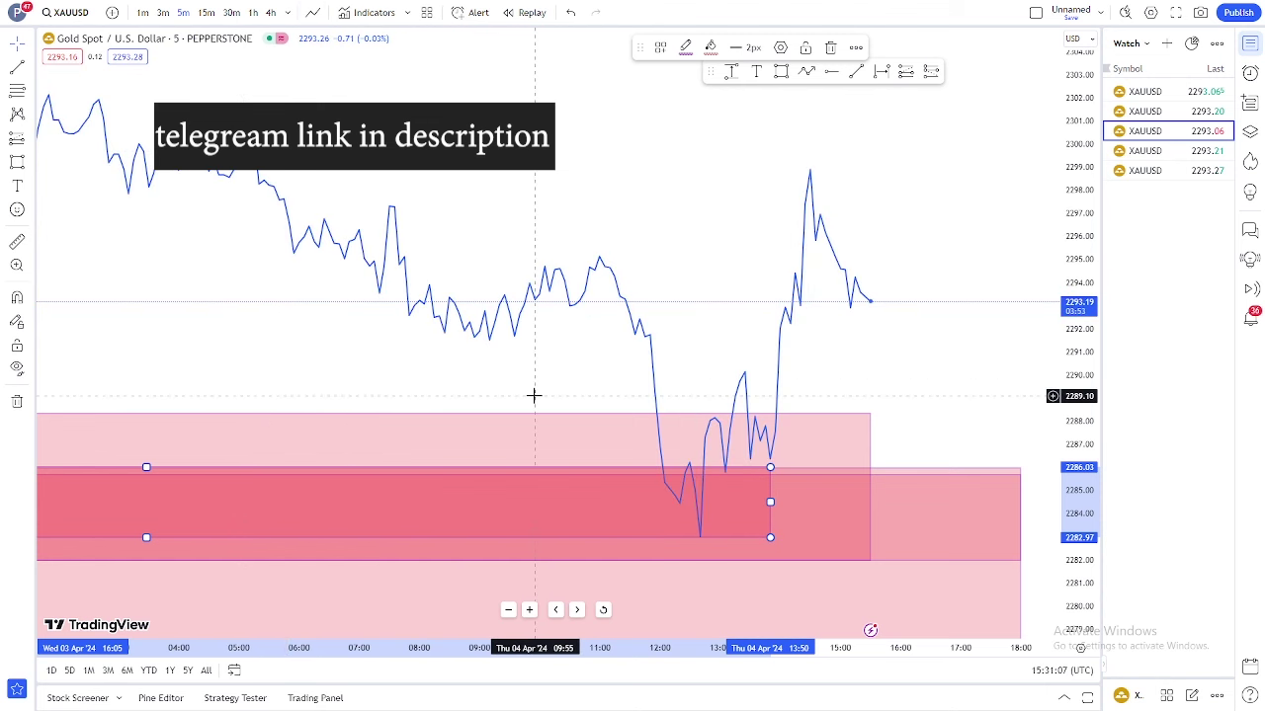
pyautogui.scroll(2, 534, 398)
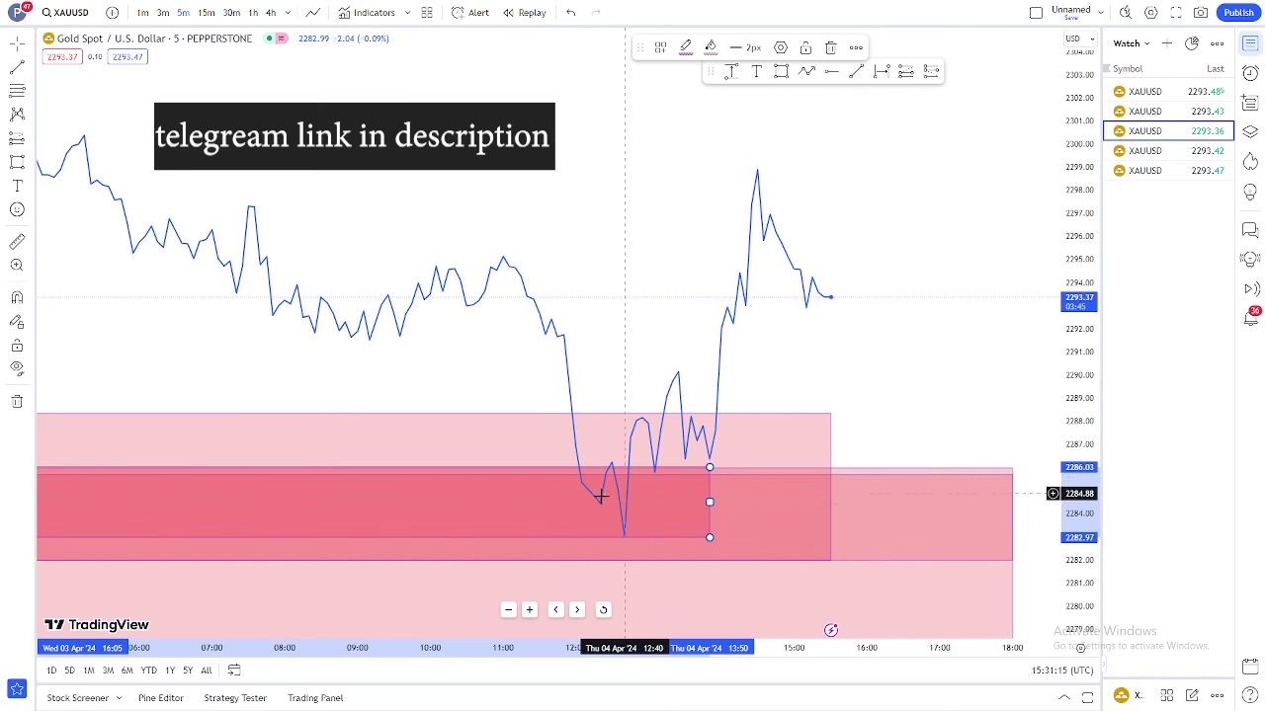
pyautogui.click(17, 161)
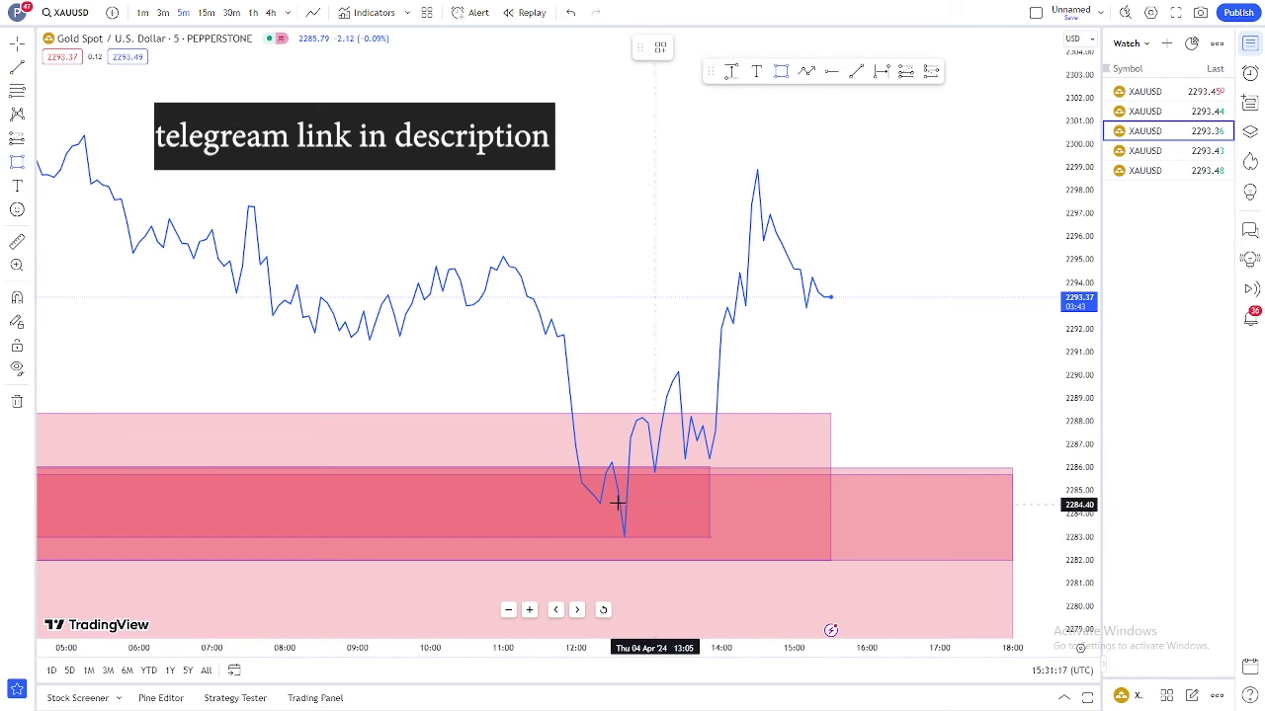
pyautogui.moveTo(594, 501); pyautogui.dragTo(806, 501)
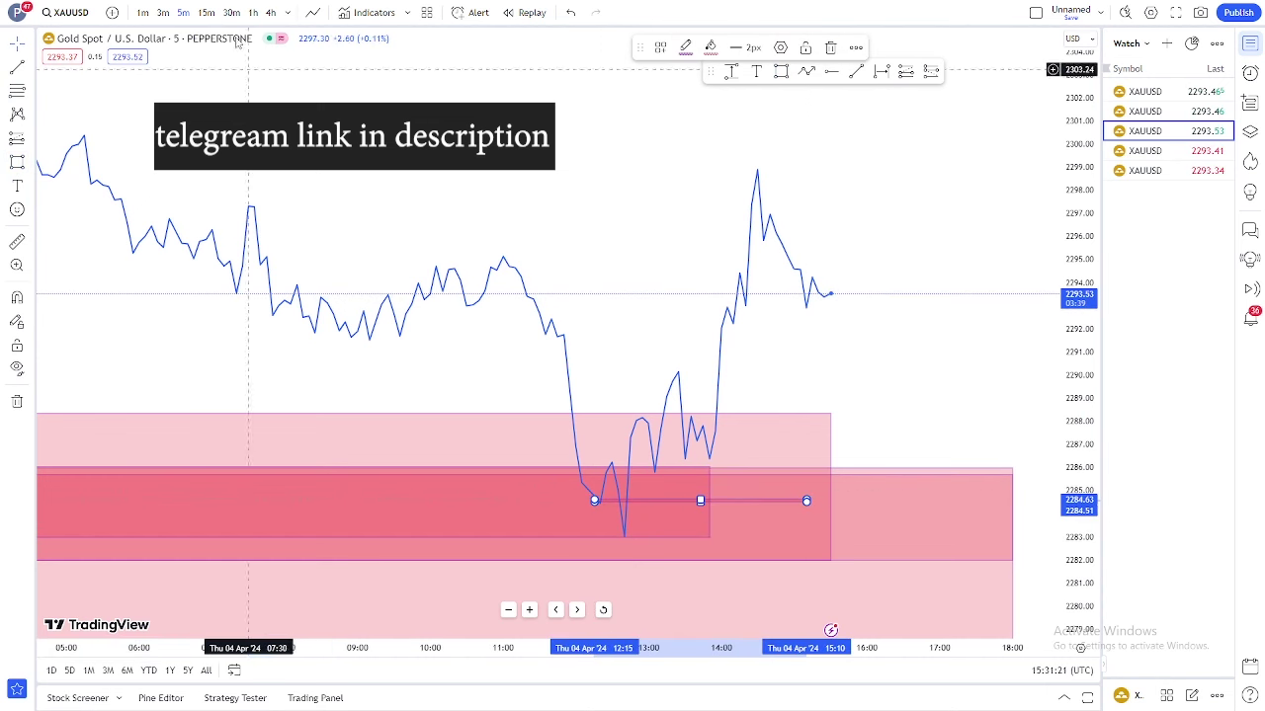
# Switch the chart back to candlesticks and select the short level near 2284.6.
pyautogui.click(287, 11)
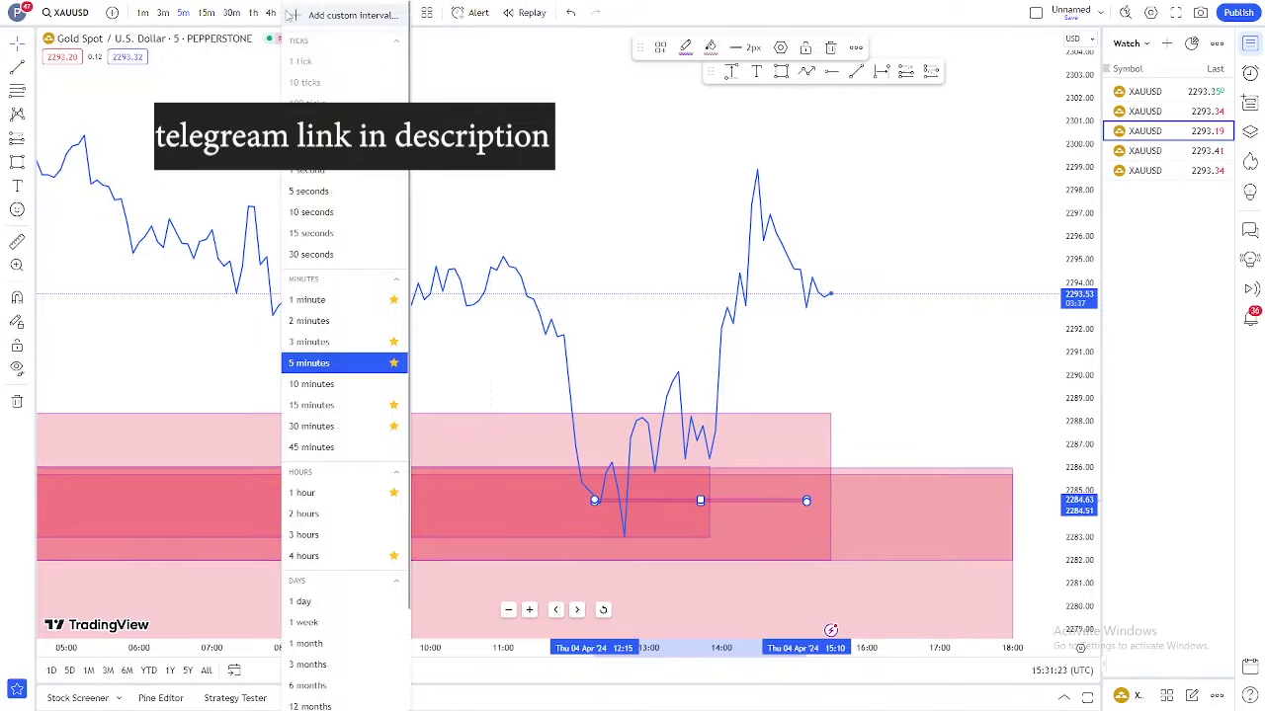
pyautogui.click(286, 14)
pyautogui.click(312, 12)
pyautogui.click(336, 68)
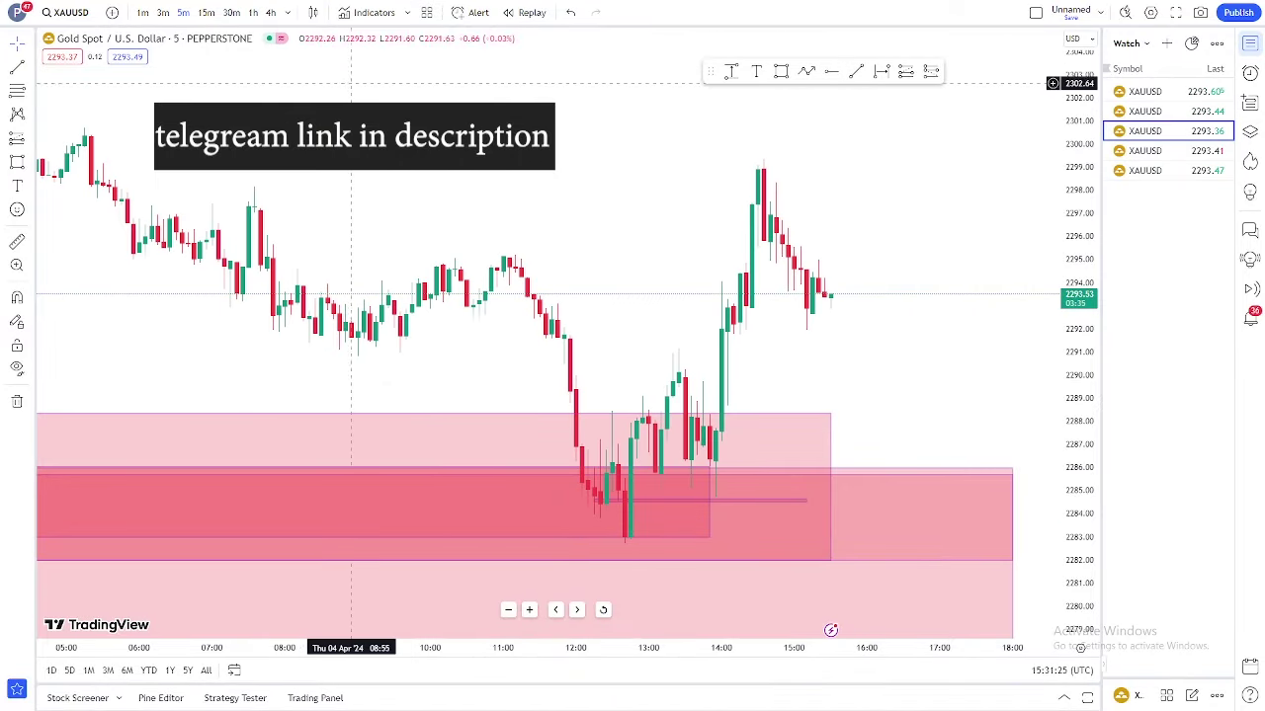
pyautogui.click(807, 498)
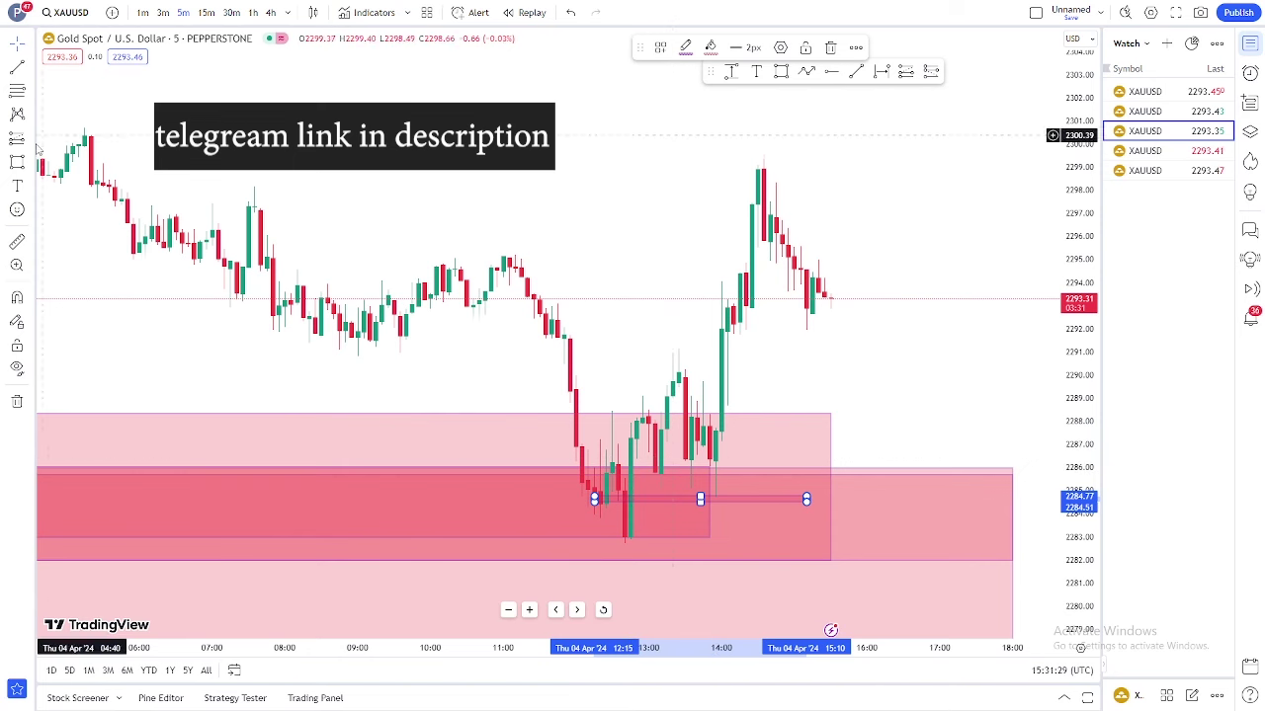
# Draw a zone box over the lows at about 2282.4–2285.4 and a smaller one at 2285.4–2287.9.
pyautogui.click(107, 173)
pyautogui.moveTo(625, 481); pyautogui.dragTo(806, 551)
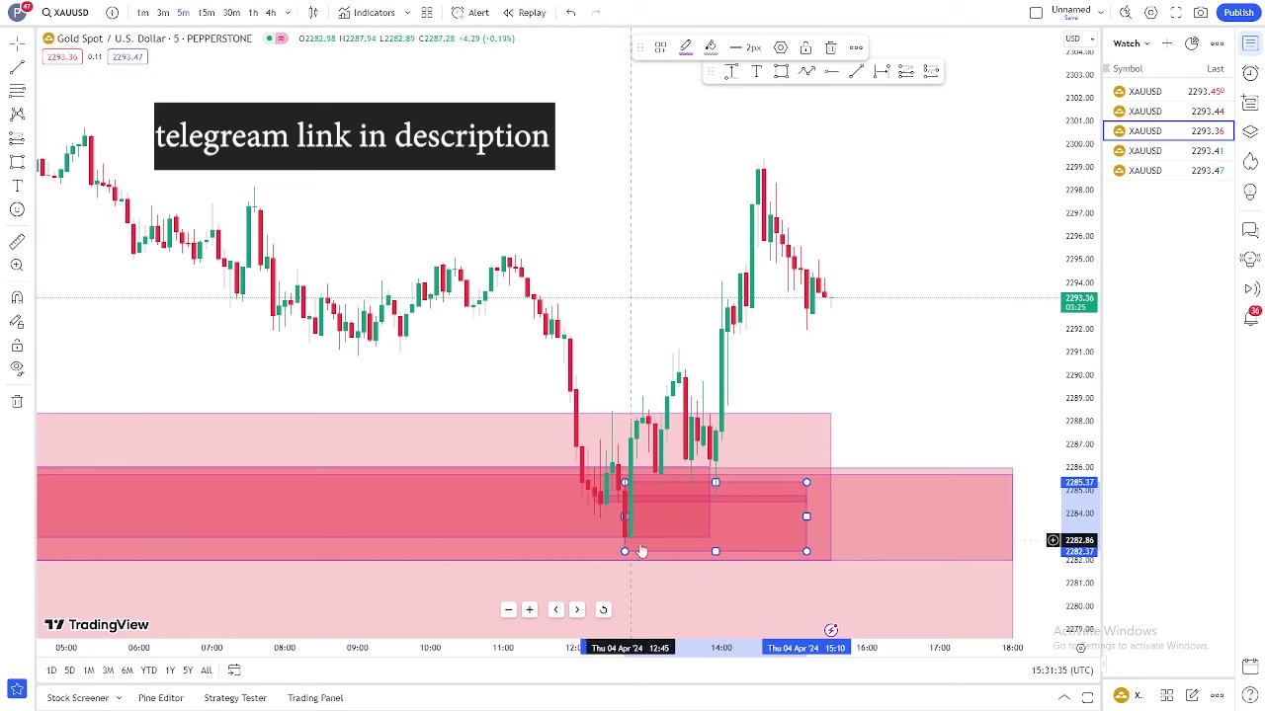
pyautogui.click(677, 364)
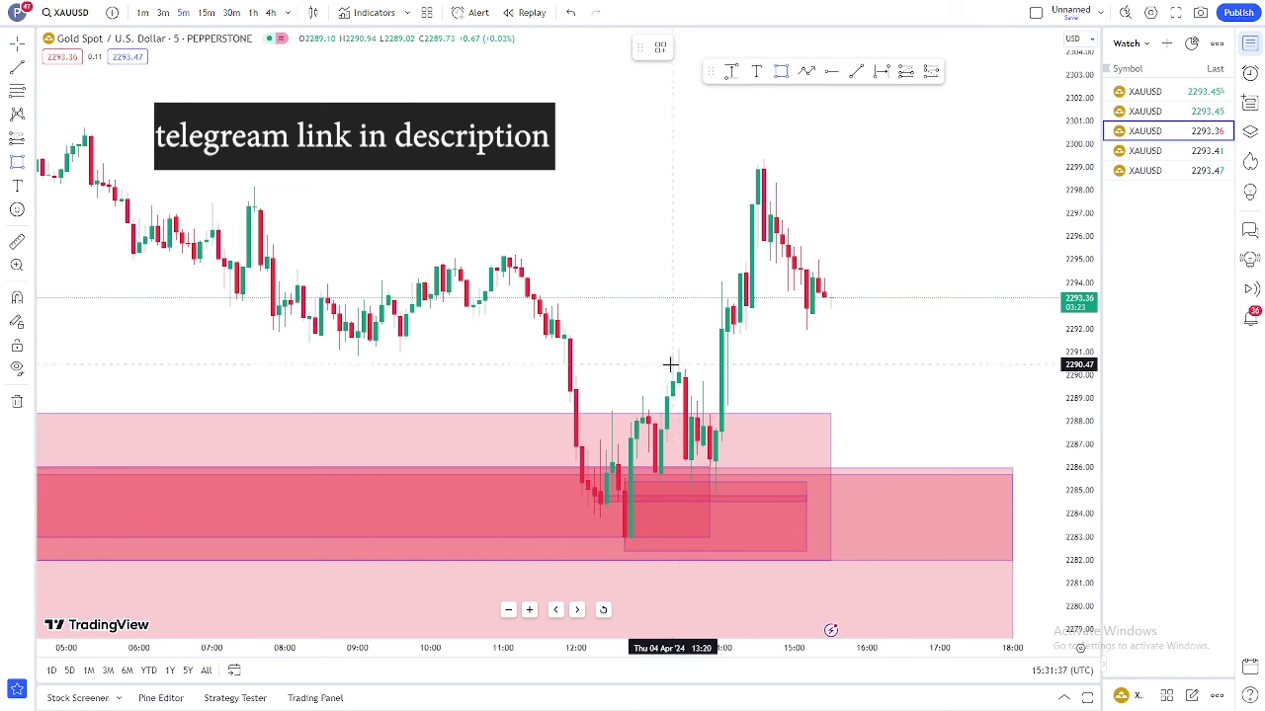
pyautogui.moveTo(655, 423); pyautogui.dragTo(691, 481)
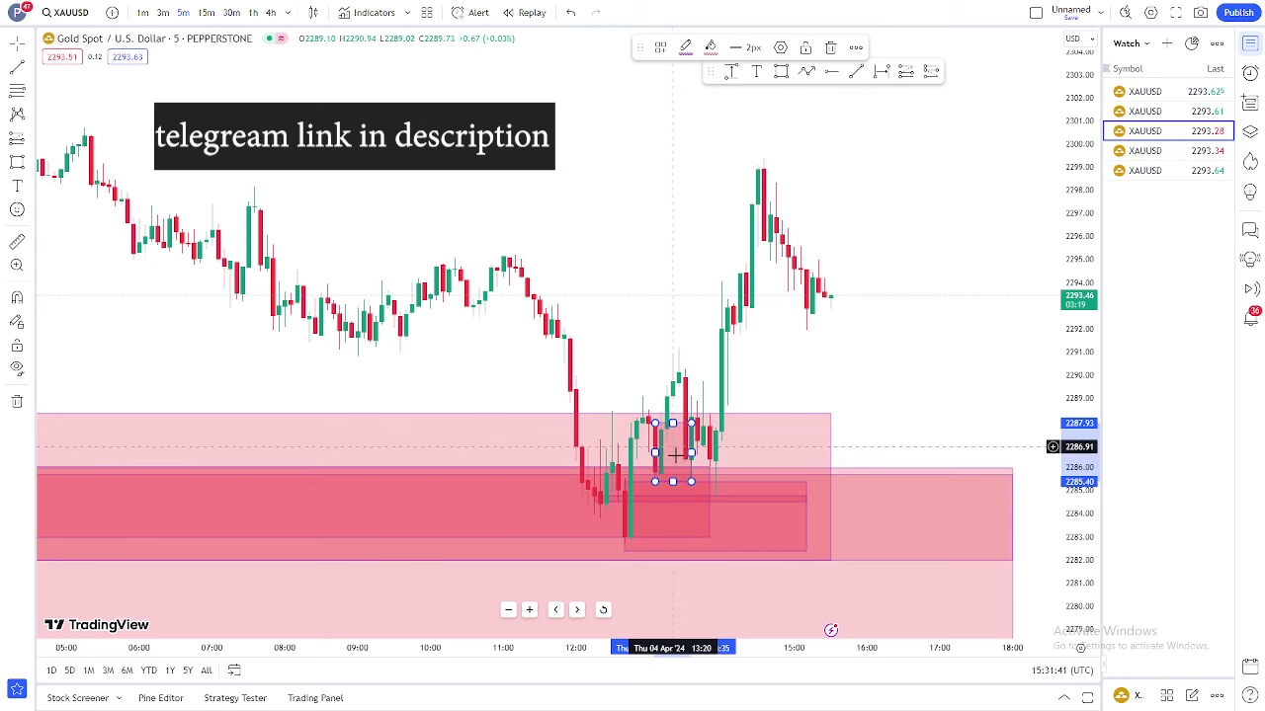
pyautogui.click(719, 492)
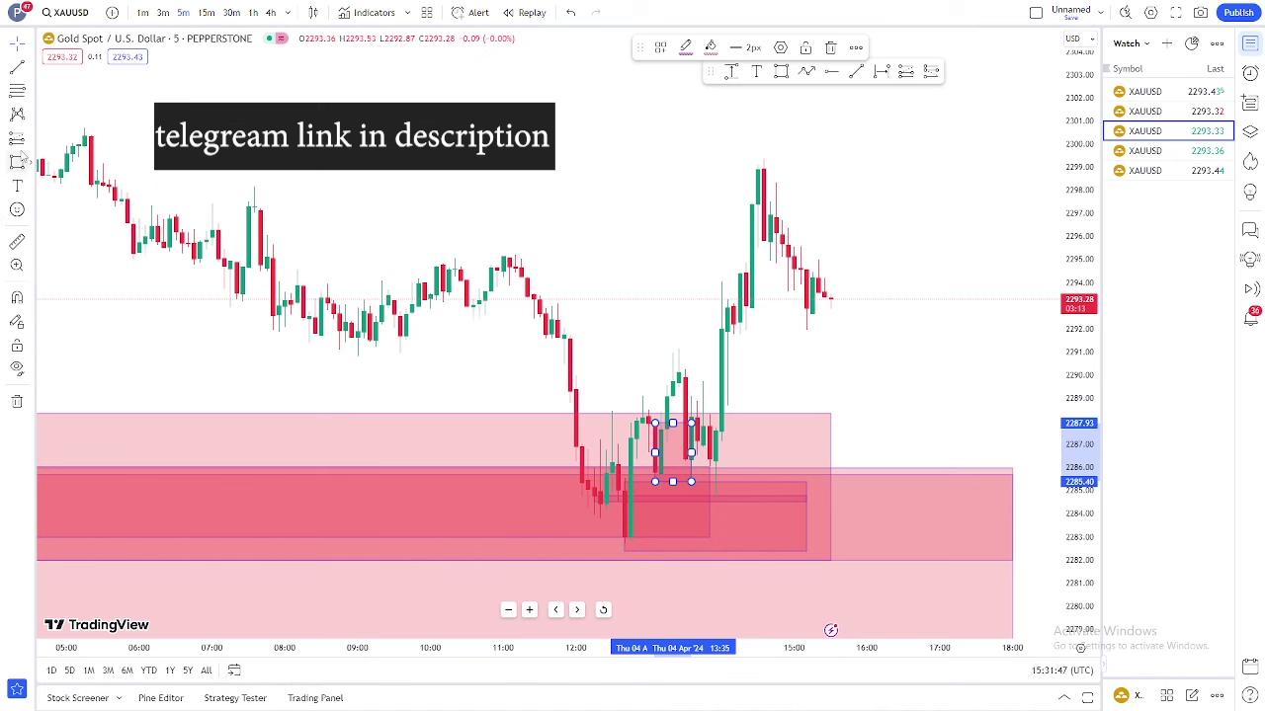
# Mark a long position: entry 2287.59, stop 2285.94, target 2293.97 (R:R 3.87); then view 30m.
pyautogui.click(28, 141)
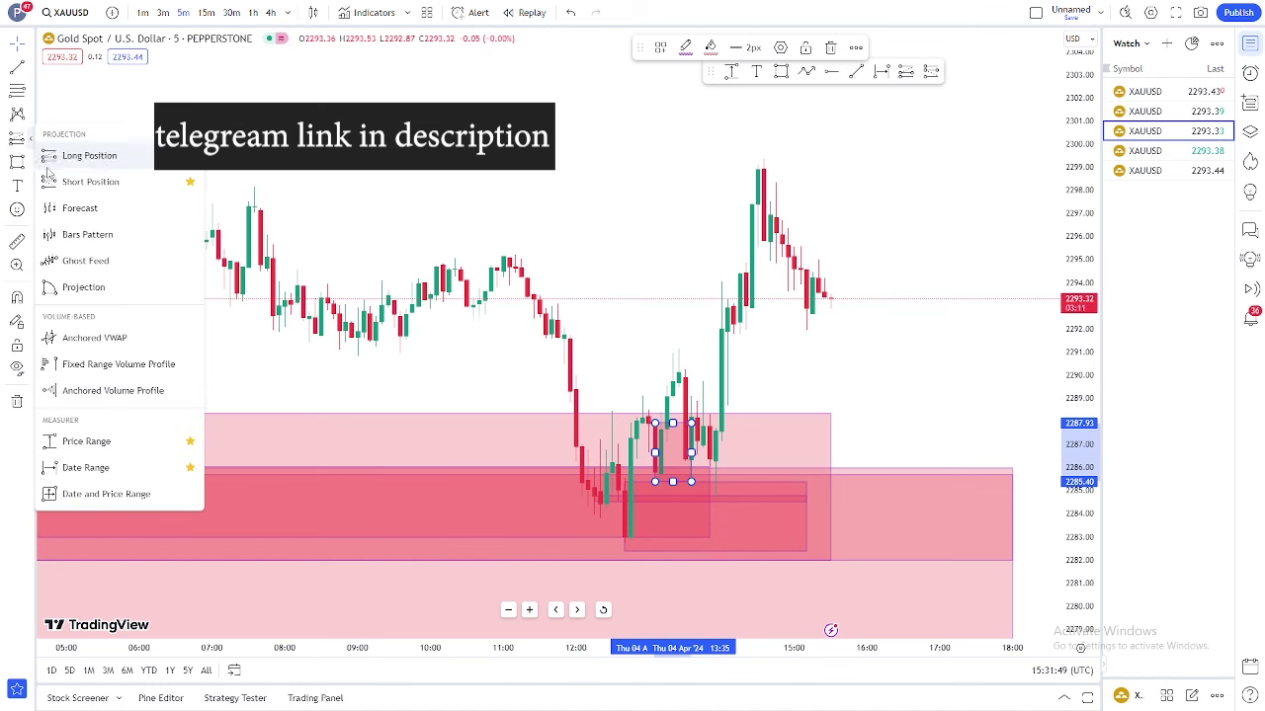
pyautogui.click(28, 141)
pyautogui.click(27, 142)
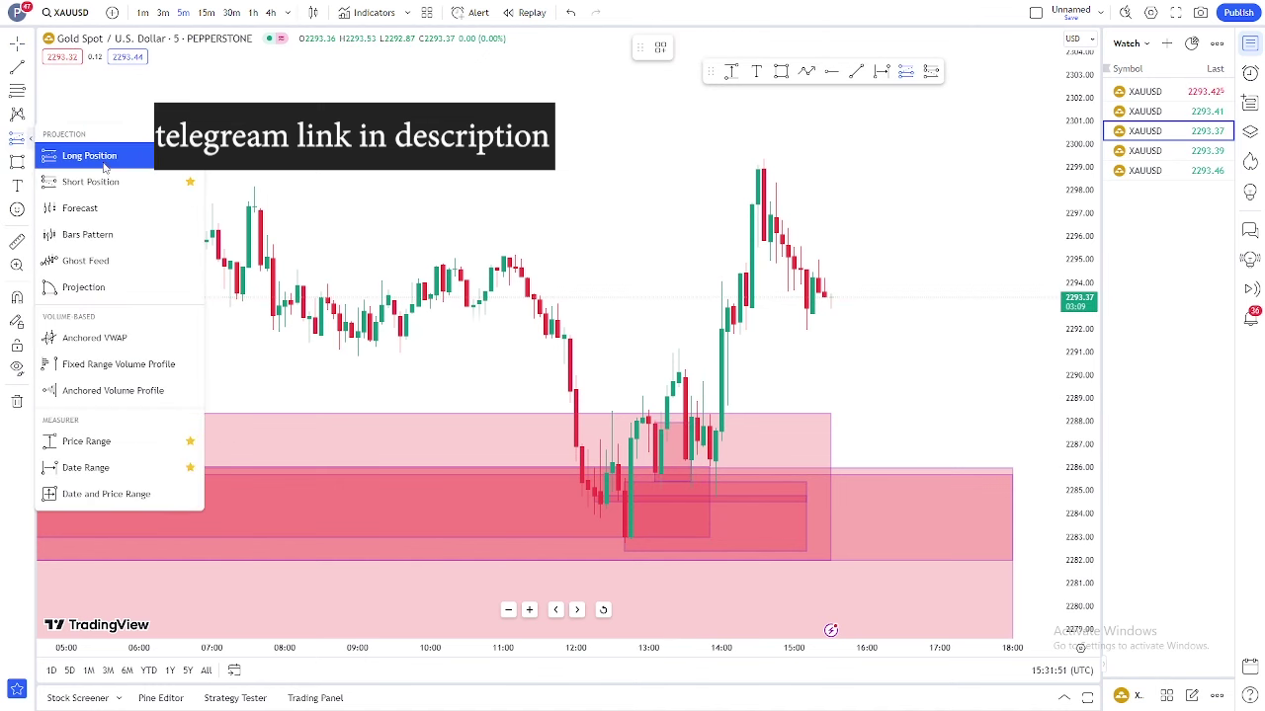
pyautogui.click(103, 158)
pyautogui.moveTo(716, 428)
pyautogui.mouseDown()
pyautogui.moveTo(721, 534)
pyautogui.moveTo(726, 492)
pyautogui.mouseUp()
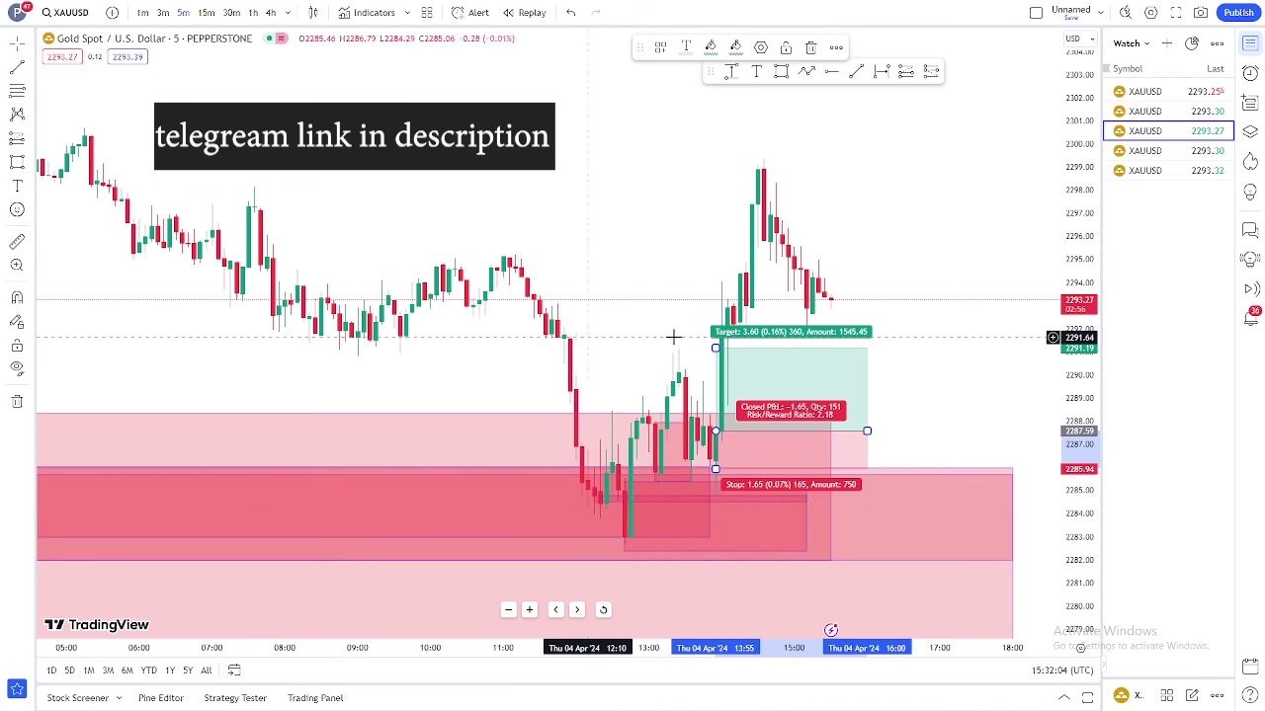
pyautogui.moveTo(716, 348); pyautogui.dragTo(721, 283)
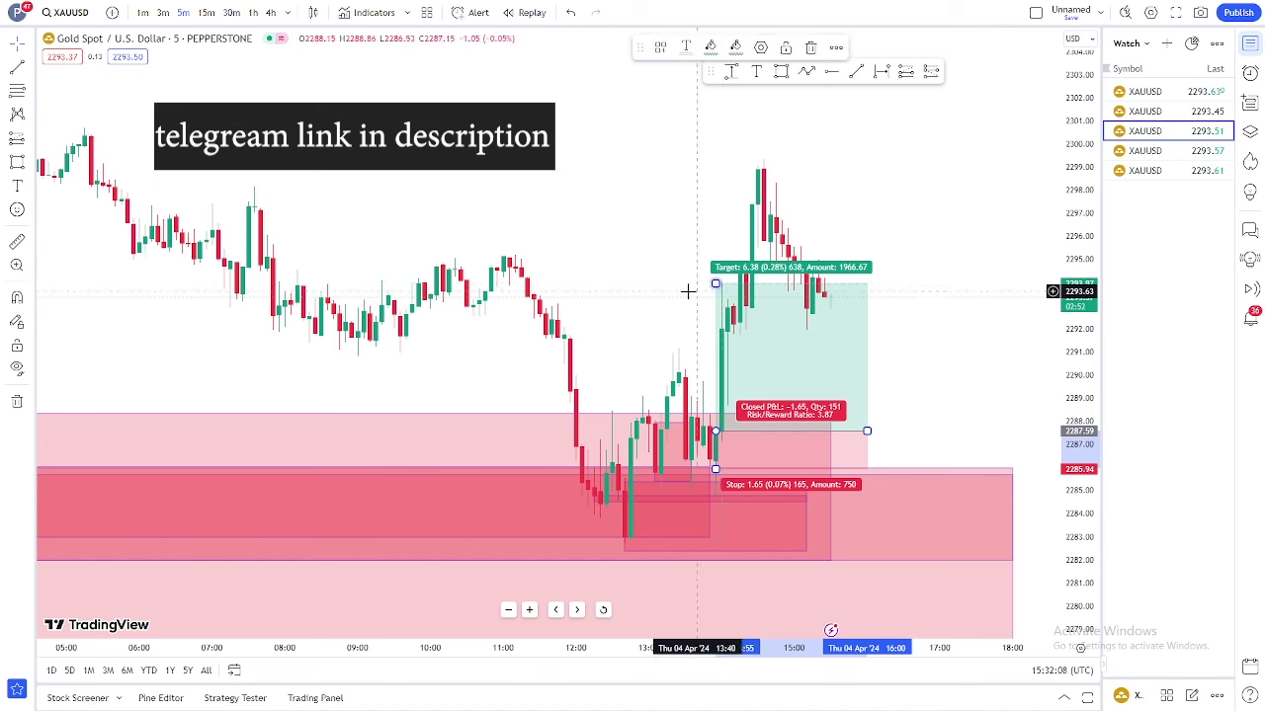
pyautogui.click(658, 274)
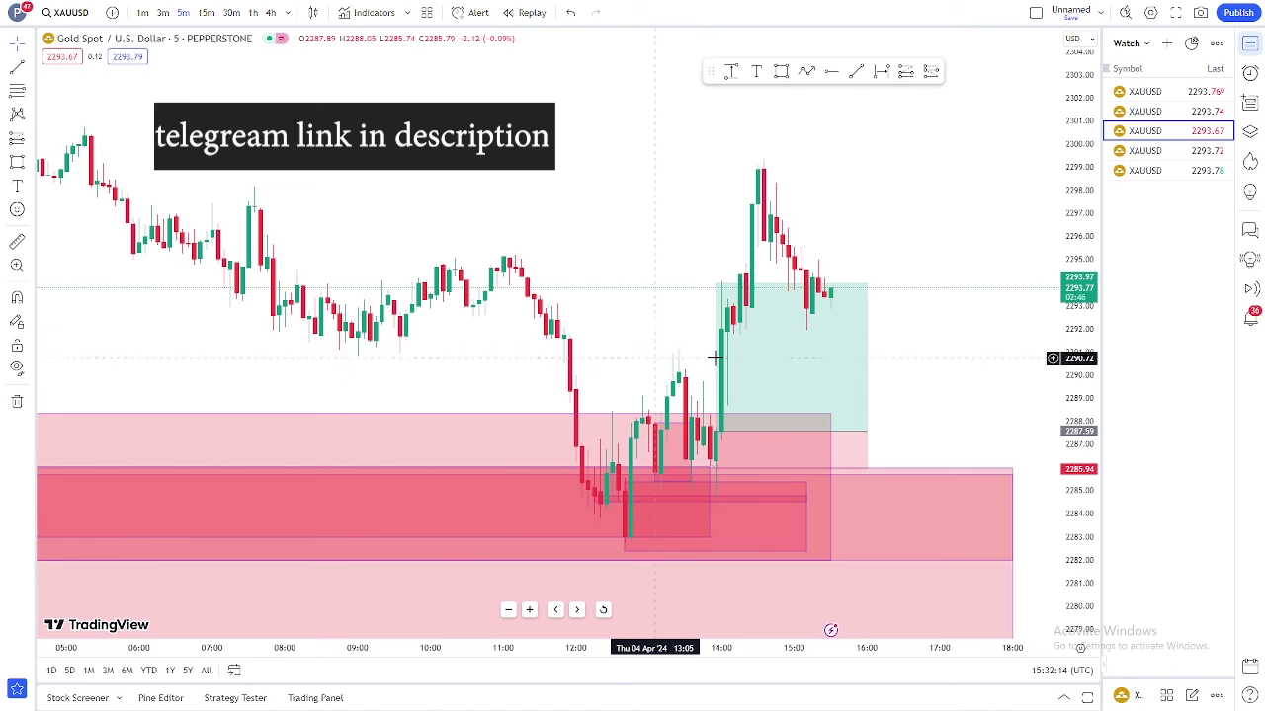
pyautogui.click(231, 12)
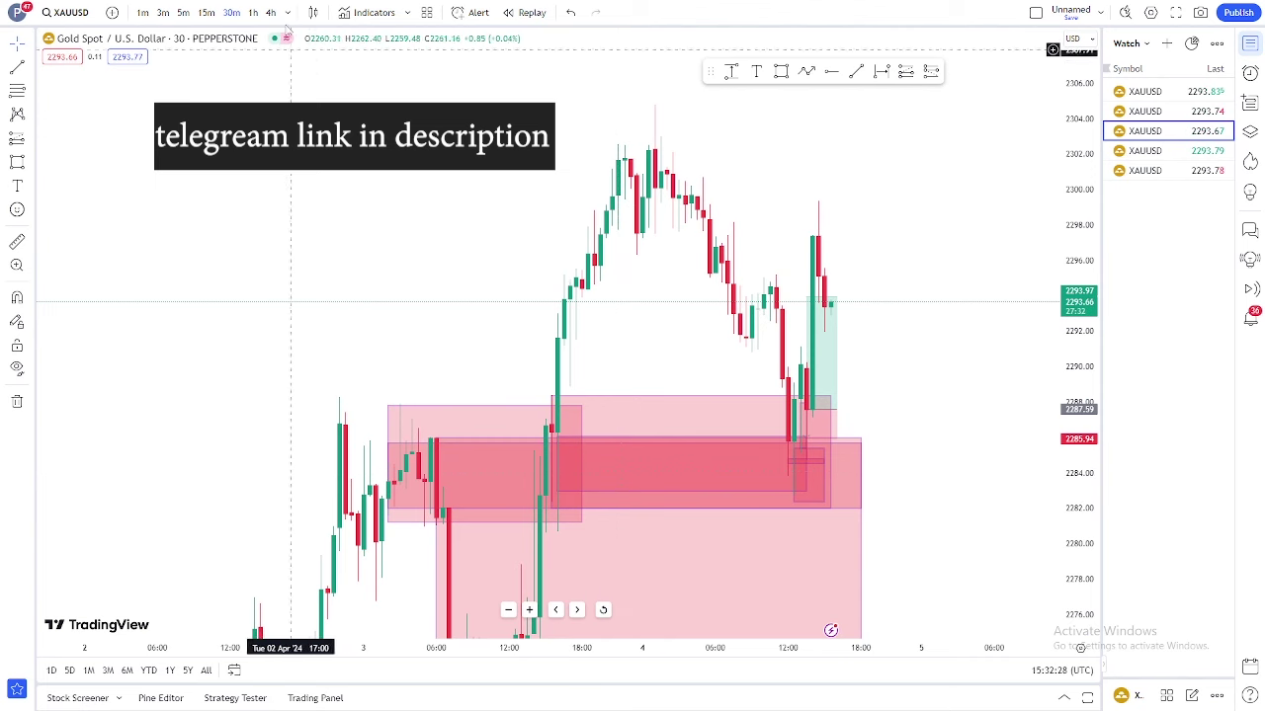
# On 4h, remove all 9 drawings, place a horizontal ray at 2286.05, then view 1h.
pyautogui.click(270, 13)
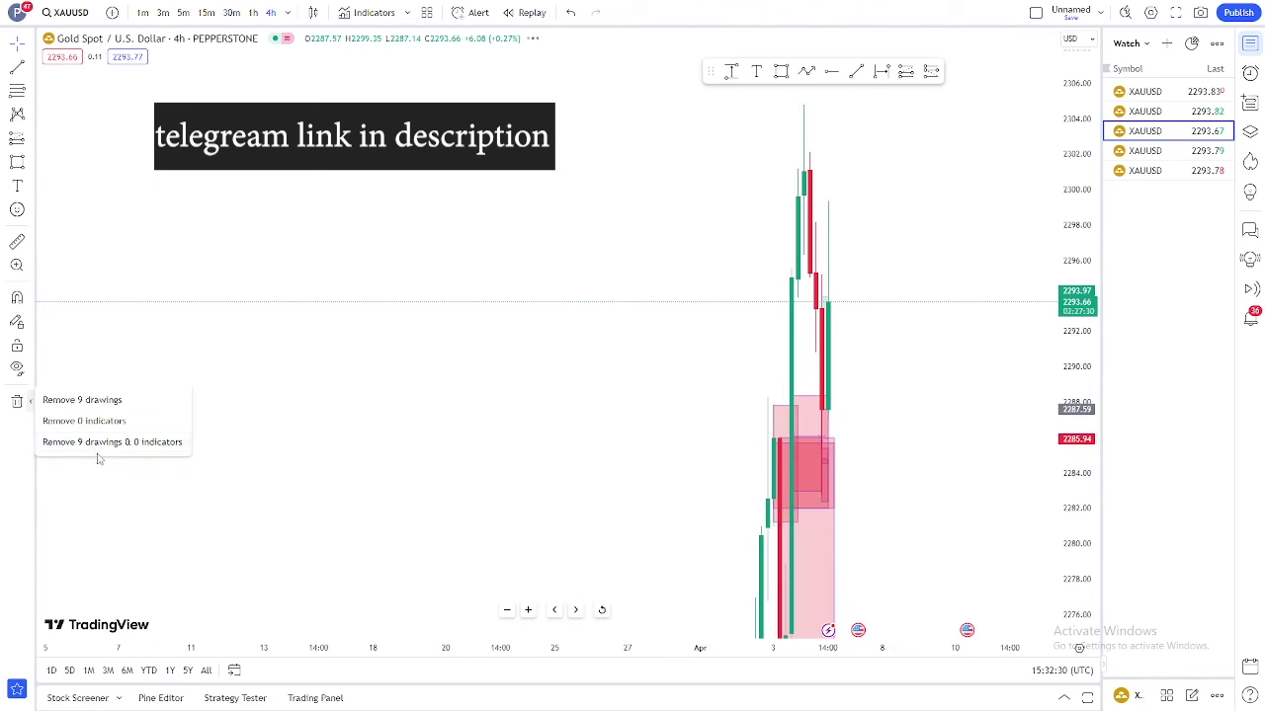
pyautogui.click(94, 443)
pyautogui.scroll(5, 283, 395)
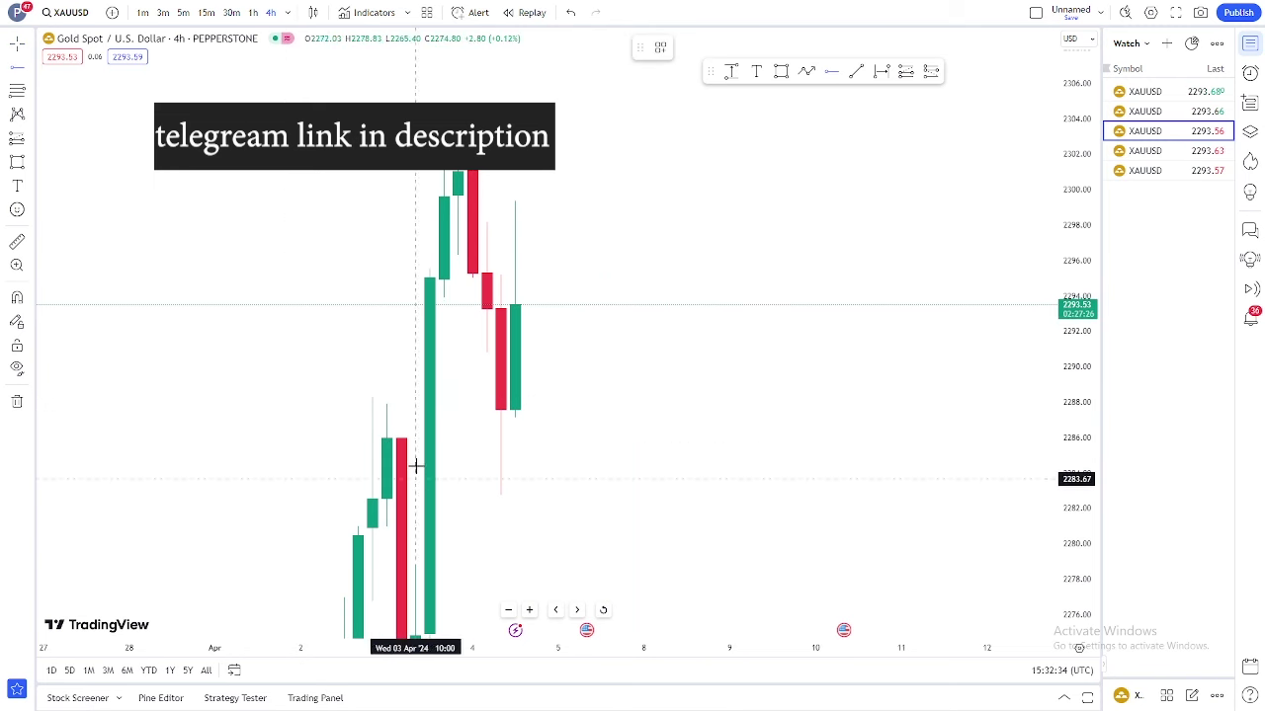
pyautogui.click(387, 438)
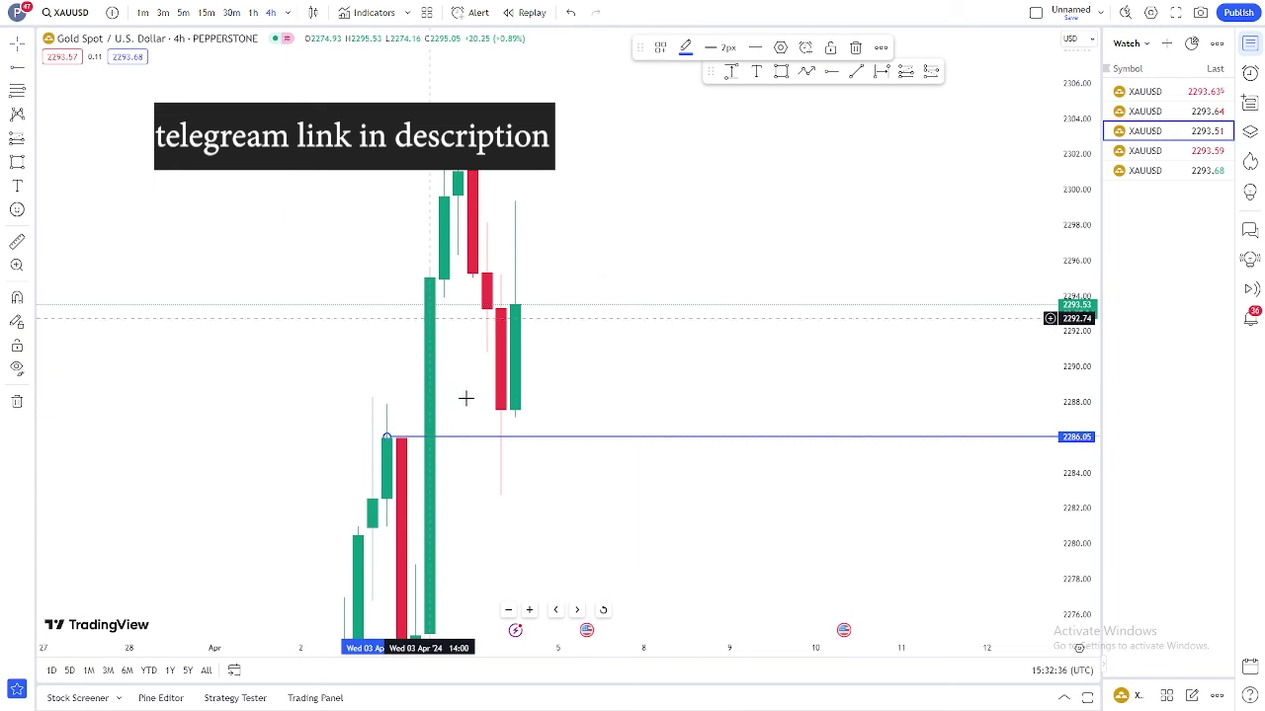
pyautogui.click(253, 12)
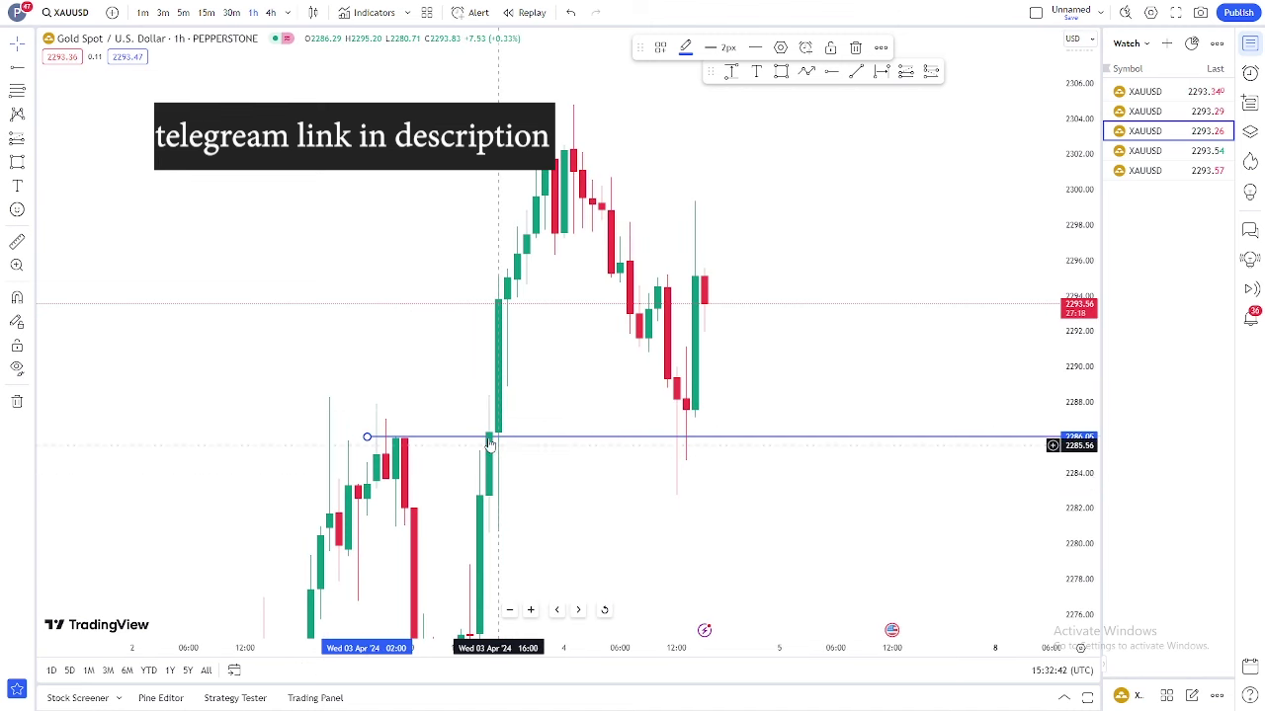
# Check the 2286.05 level on 15m and 30m, then settle on 5m, zooming out and back in.
pyautogui.click(206, 13)
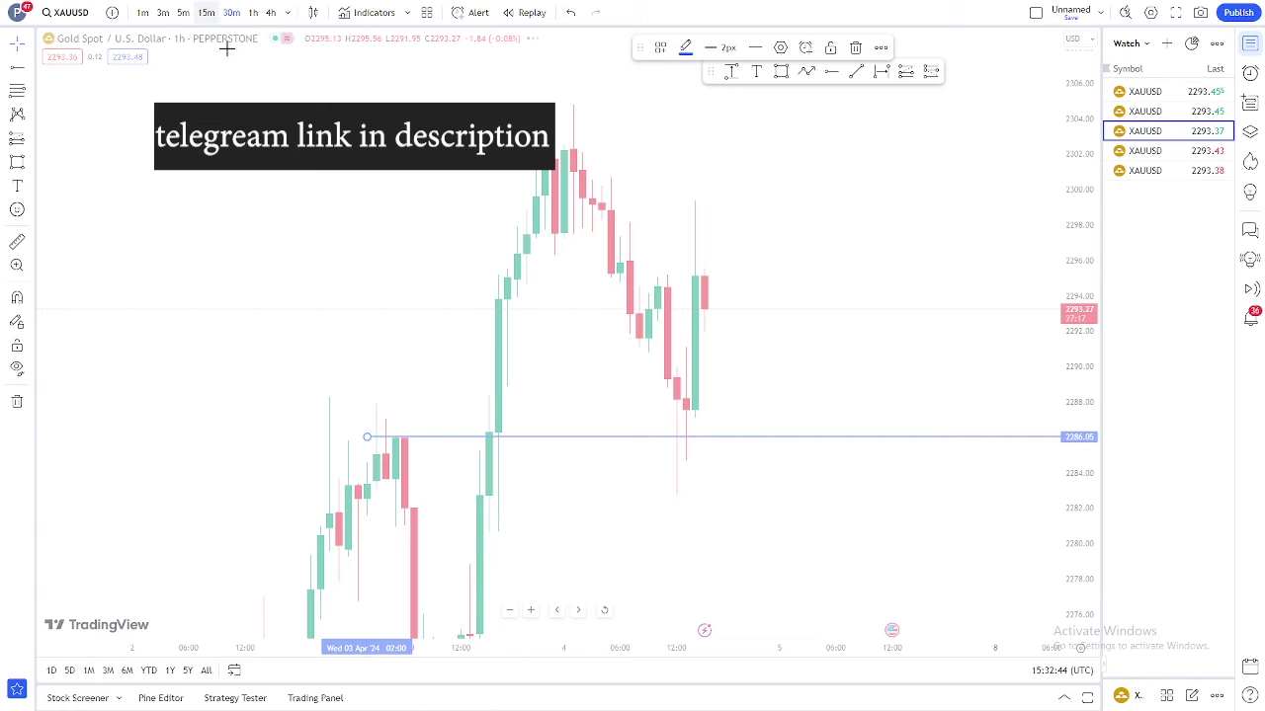
pyautogui.click(232, 13)
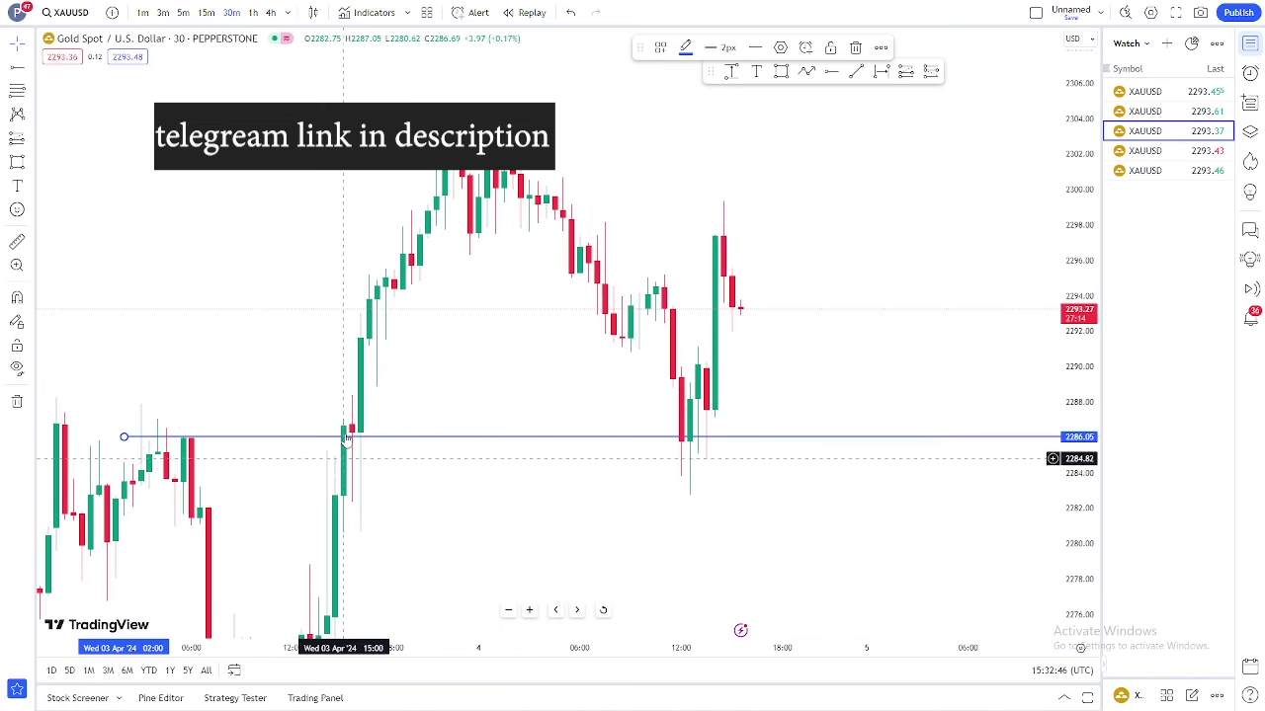
pyautogui.click(206, 13)
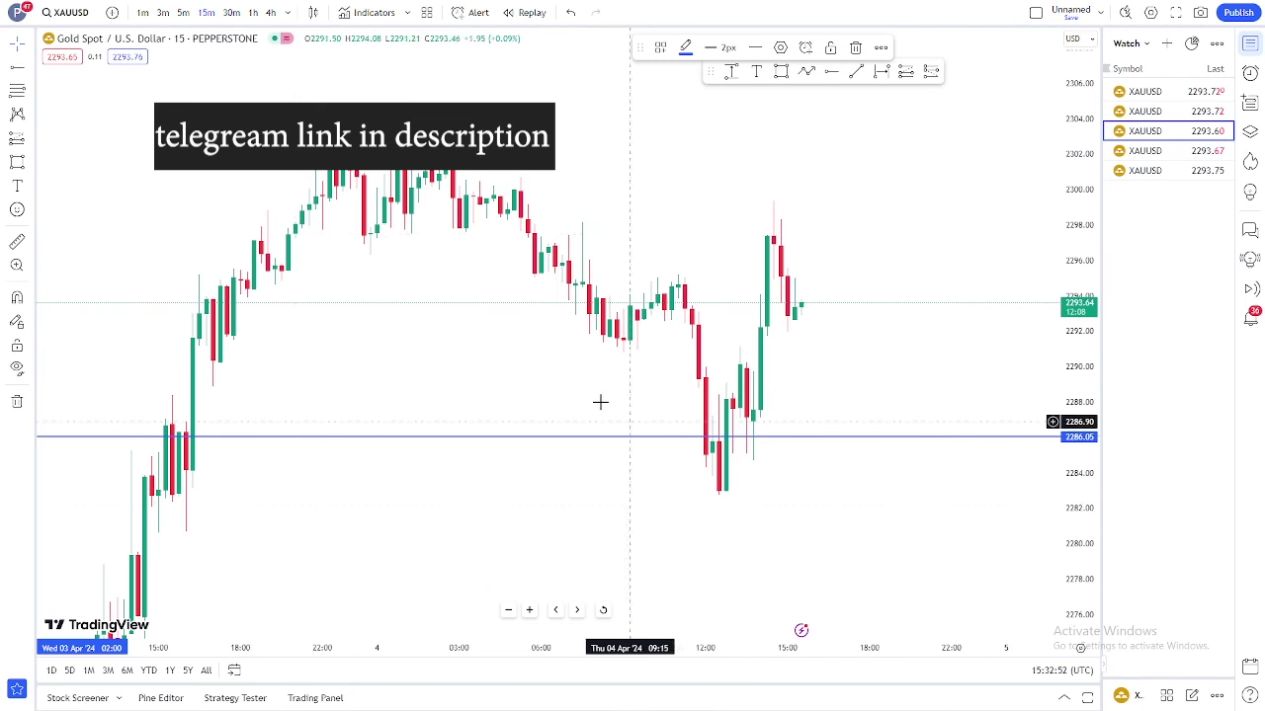
pyautogui.click(183, 12)
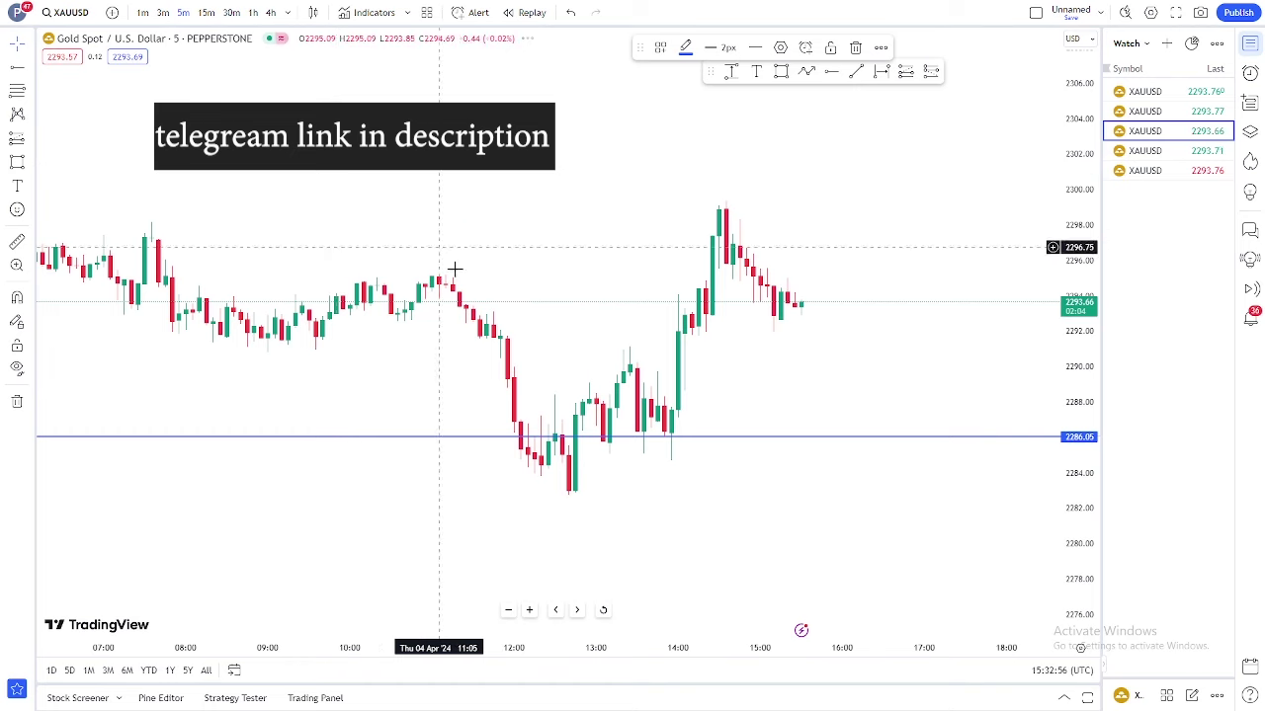
pyautogui.scroll(-5, 612, 390)
pyautogui.scroll(-3, 613, 390)
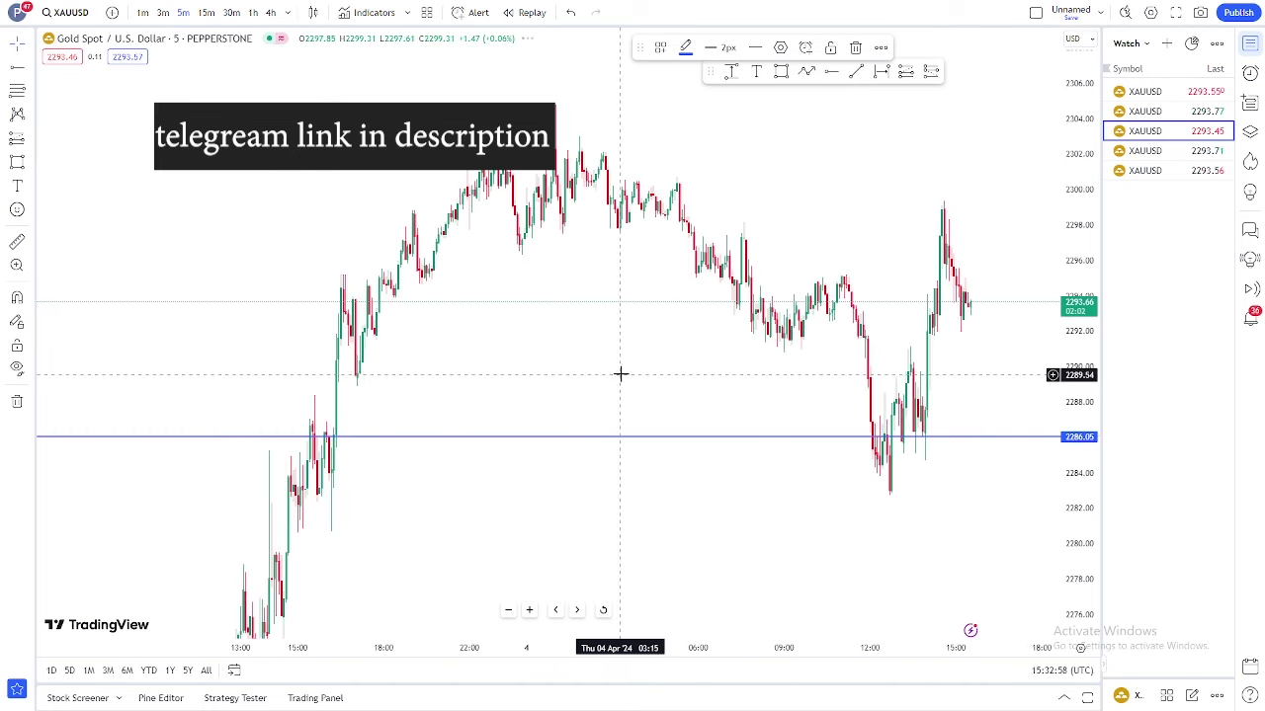
pyautogui.scroll(3, 643, 376)
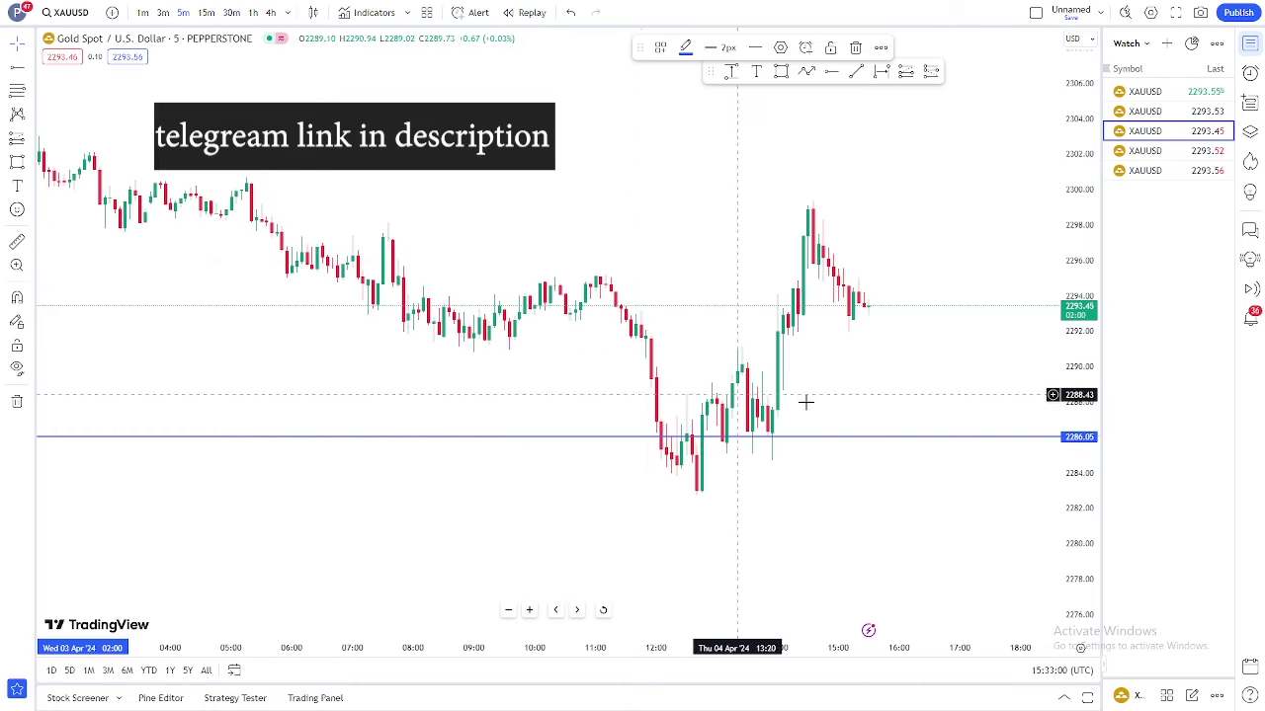